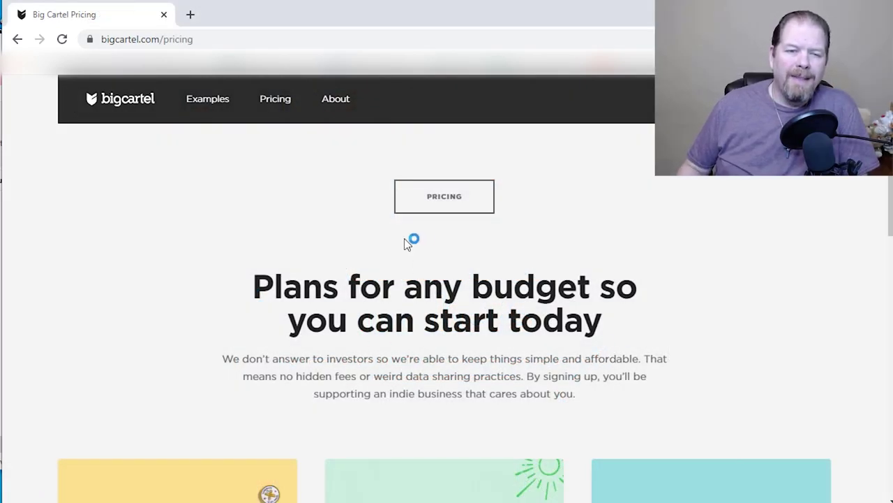
Scroll down the pricing page to view the free, $9.99 and $19.99 plans.
scroll(365, 239, down, 4)
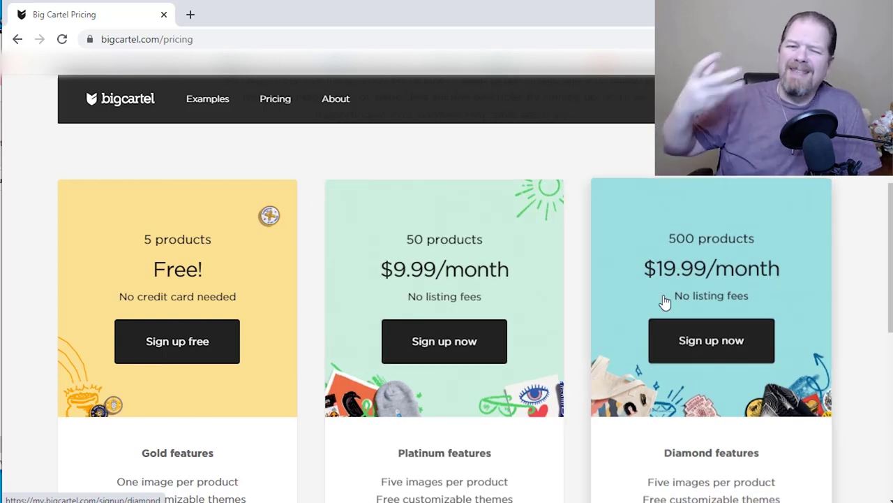
Sign up for the free plan using the saved email and password plus a new shop name.
click(192, 346)
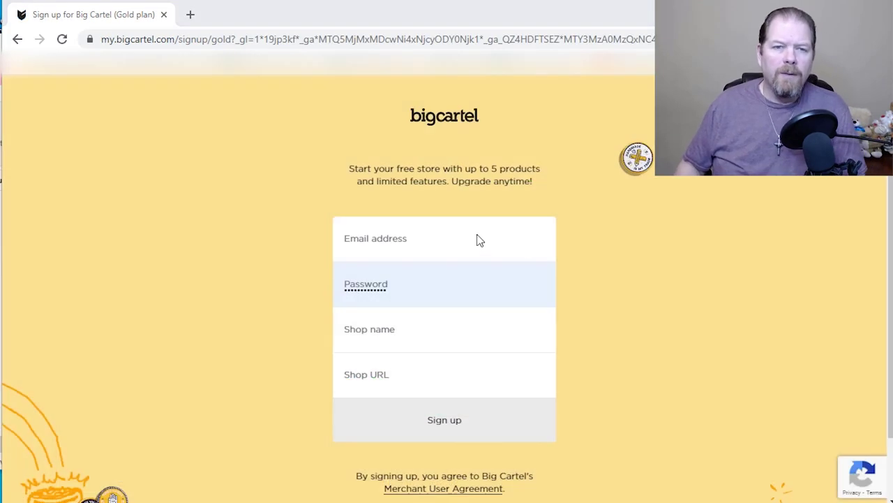
click(473, 245)
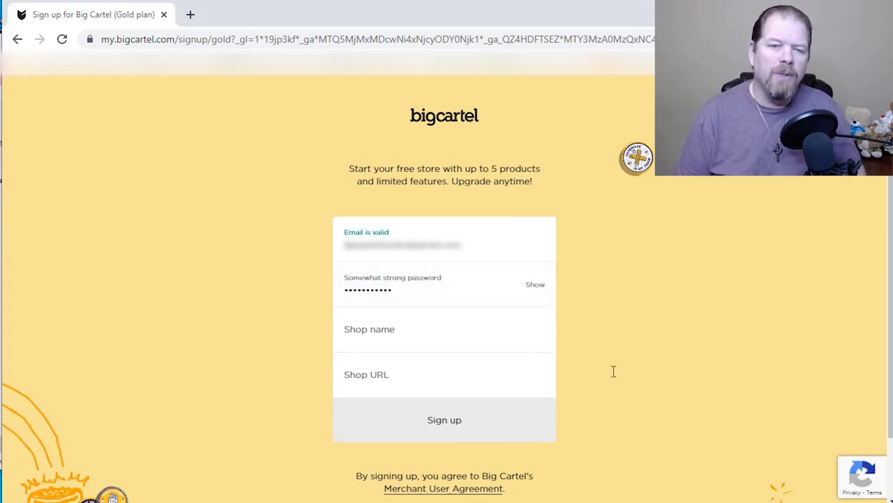
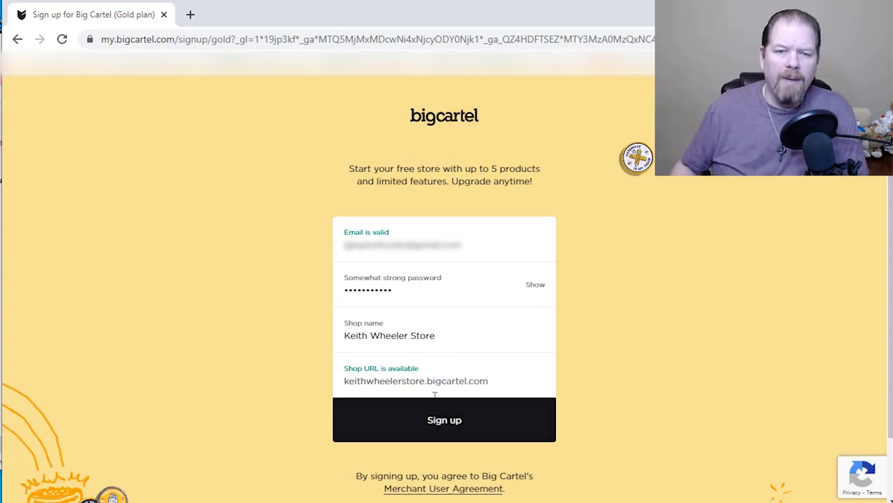
click(444, 425)
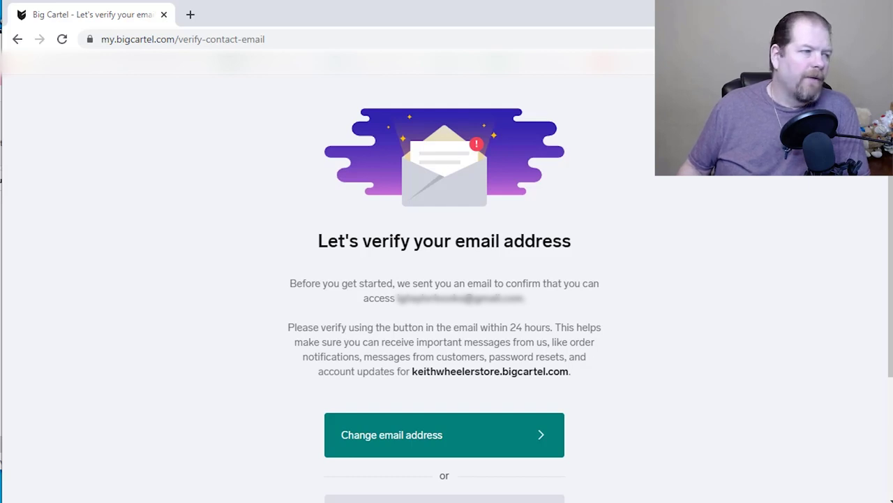
Reload to the dashboard, then follow 'Design your shop' into the shop design editor.
click(63, 39)
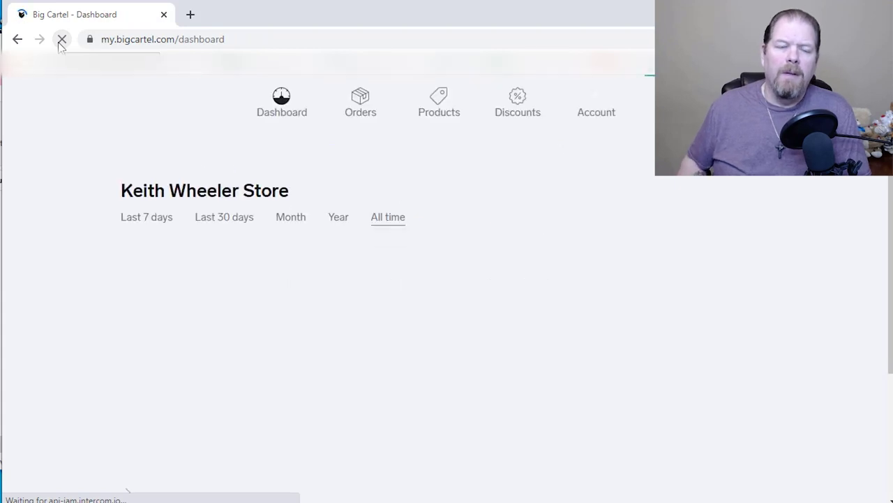
scroll(247, 309, down, 5)
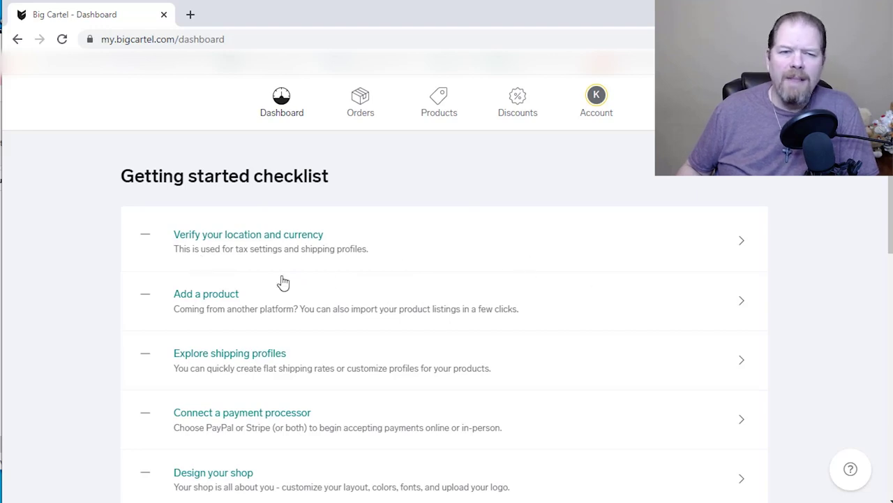
scroll(299, 329, down, 1)
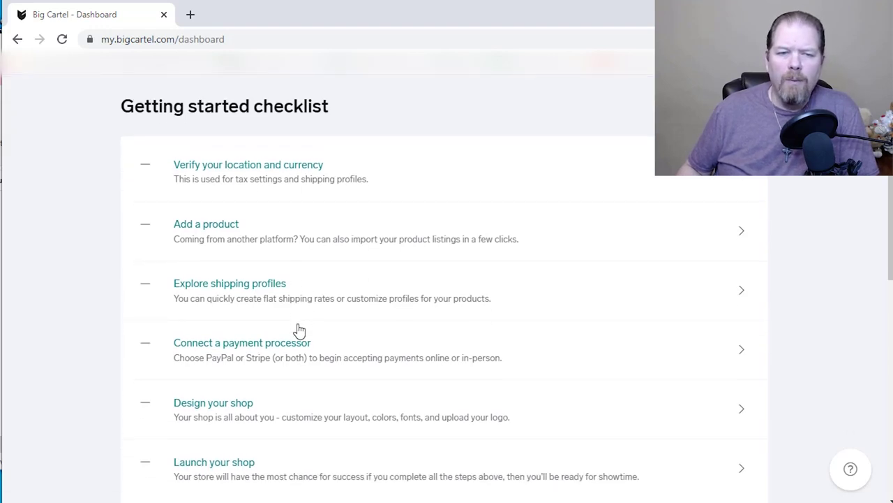
click(234, 408)
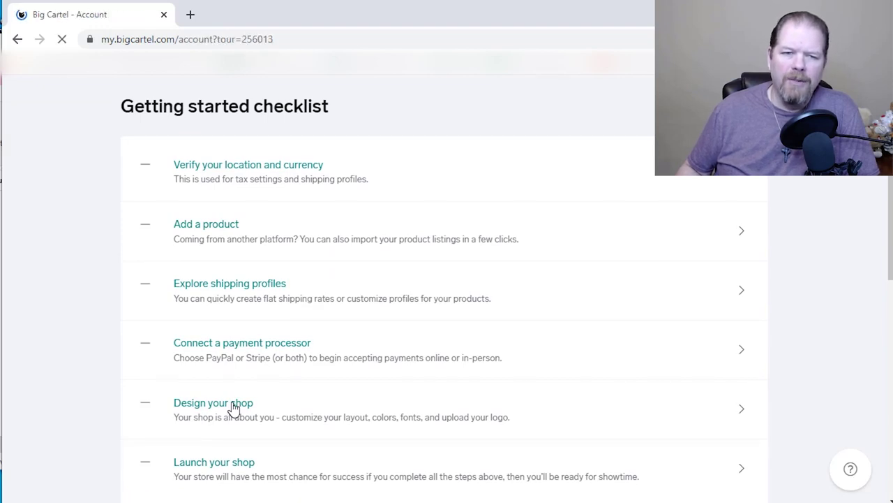
scroll(555, 481, down, 2)
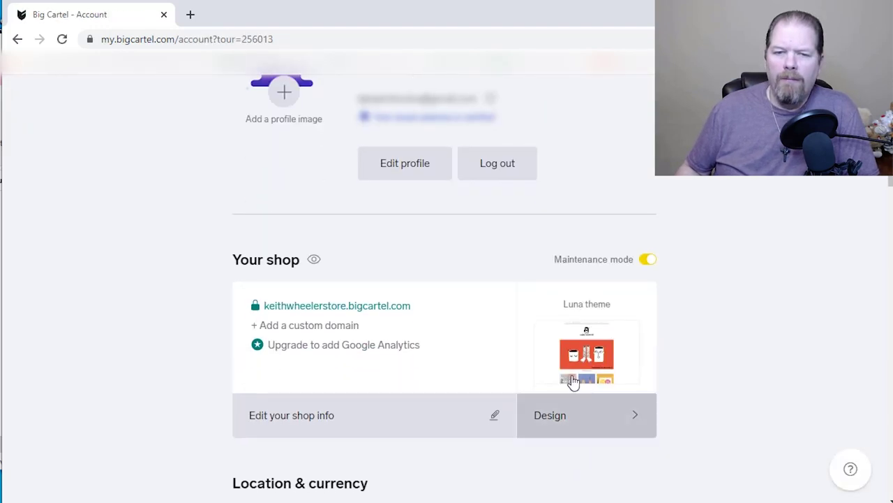
click(583, 417)
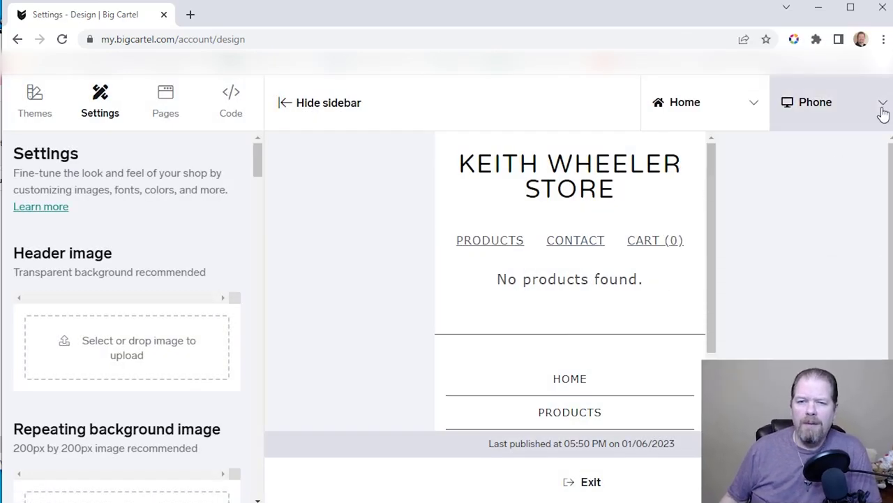
Switch the preview device from Phone to Desktop and show the Themes panel.
click(883, 110)
click(842, 147)
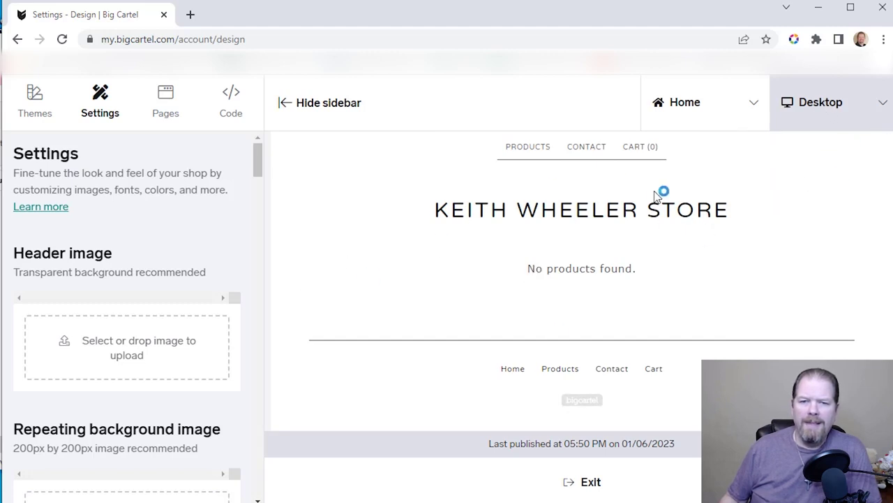
click(883, 105)
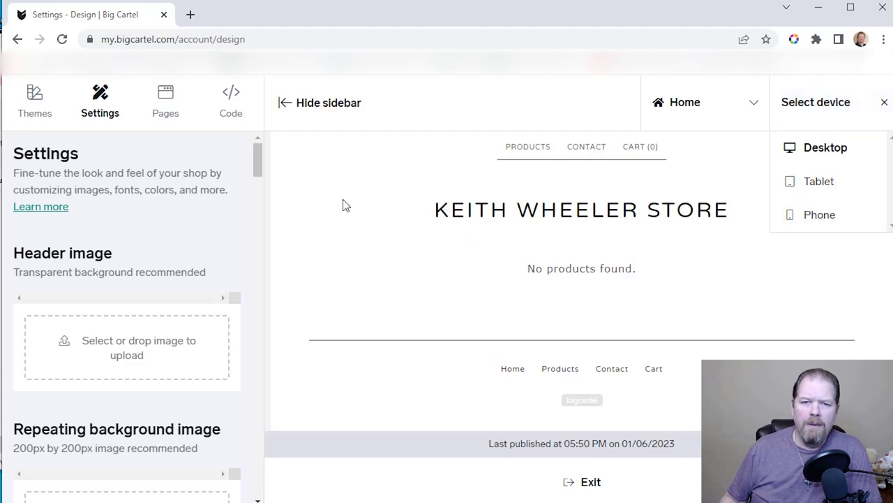
click(855, 150)
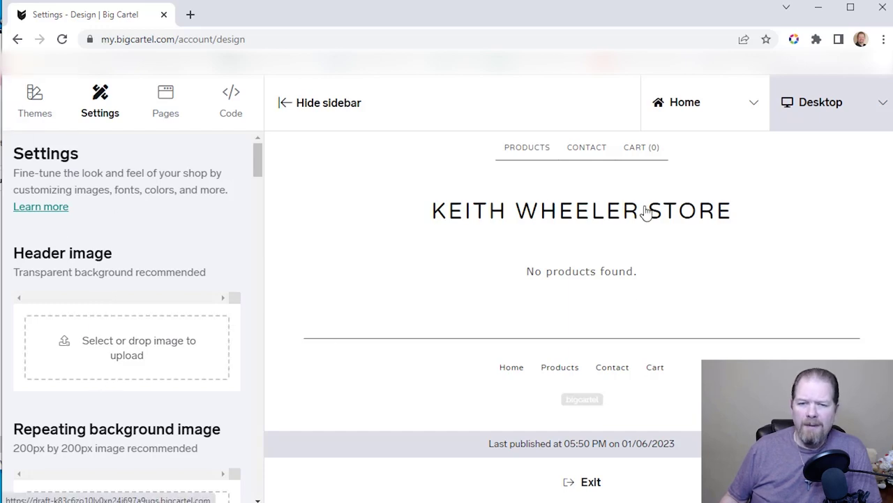
click(31, 117)
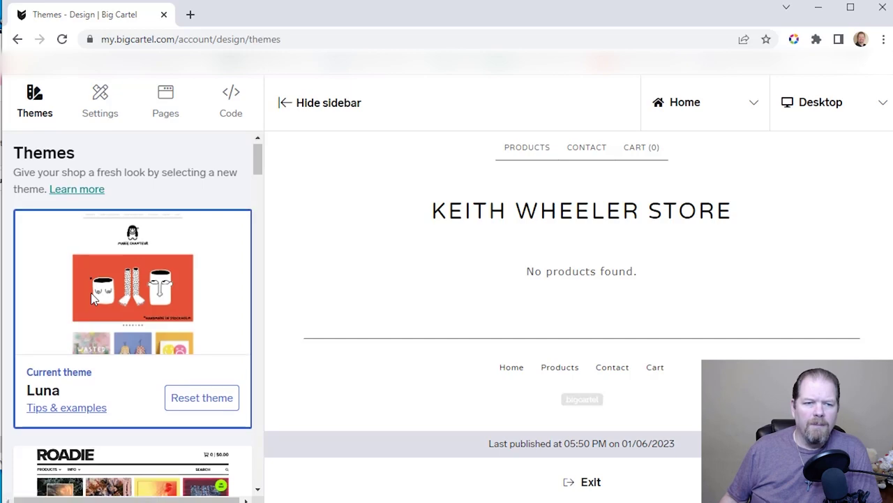
Apply the PickleJuice theme in place of Luna and confirm the replacement.
scroll(93, 296, down, 3)
scroll(93, 296, down, 15)
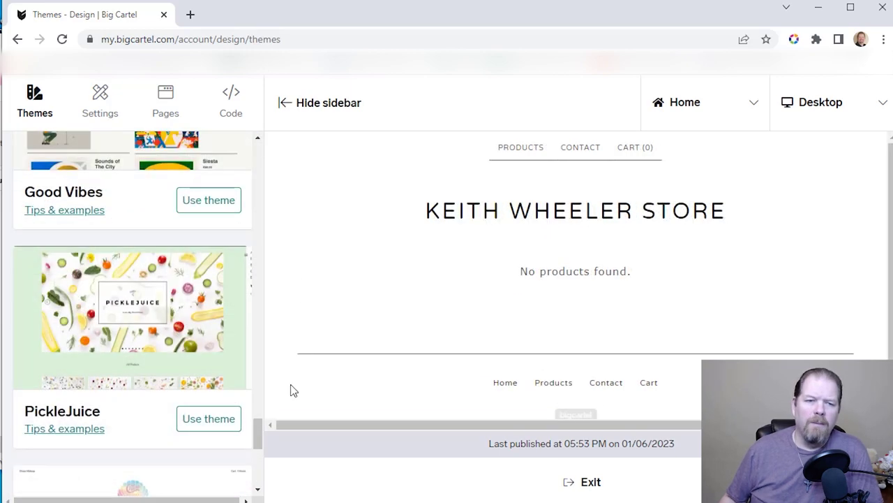
click(204, 428)
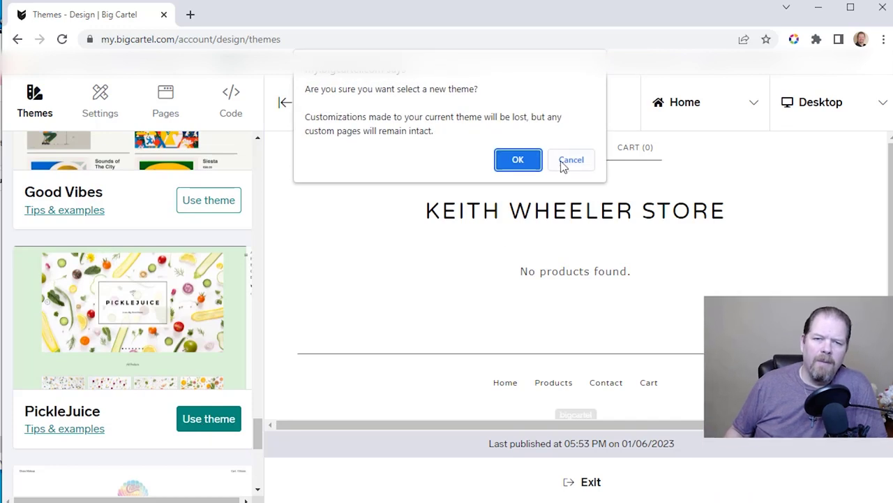
click(520, 160)
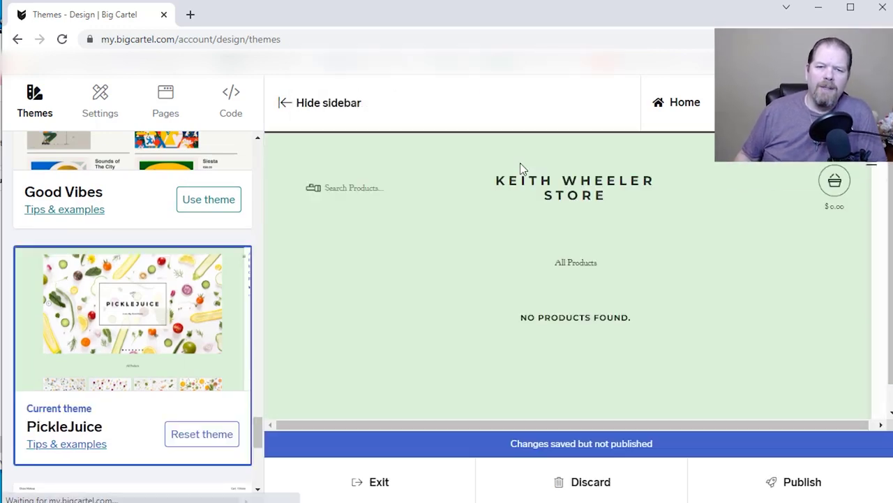
click(89, 117)
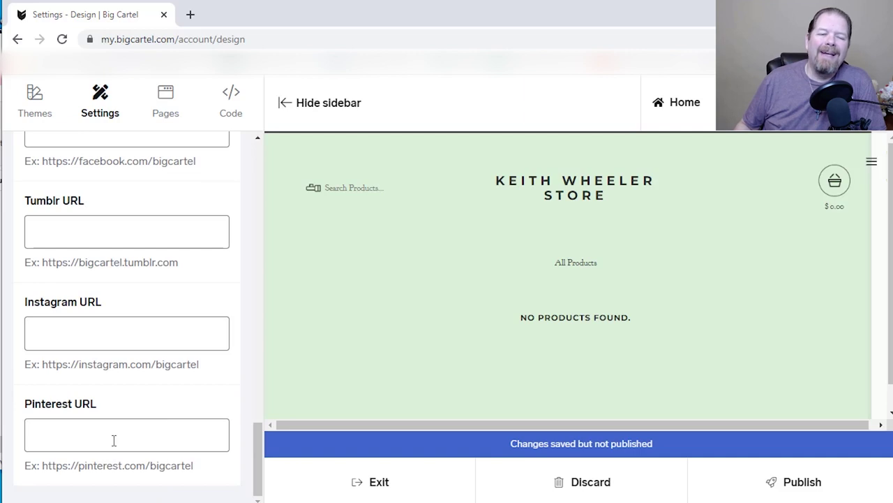
scroll(83, 242, up, 2)
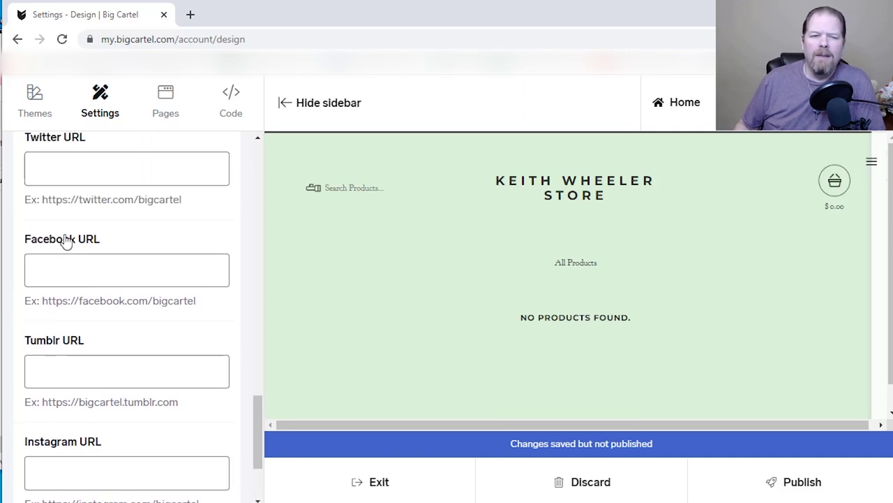
scroll(102, 367, up, 2)
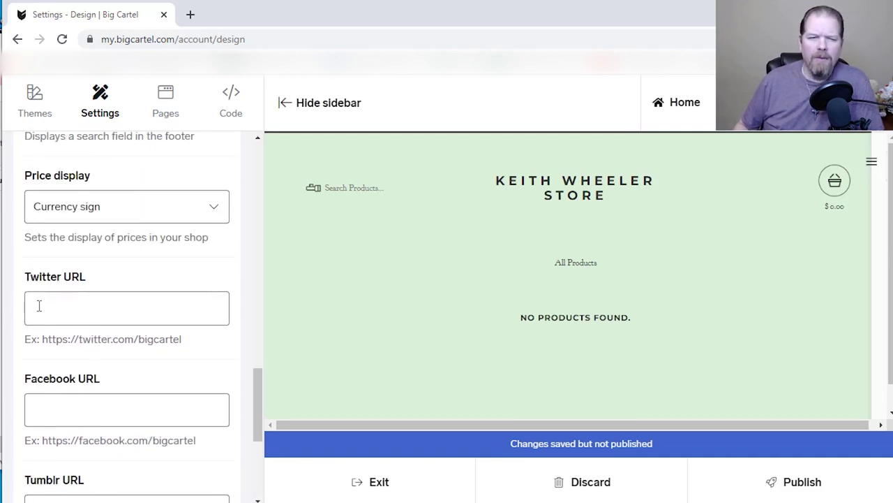
scroll(65, 308, up, 1)
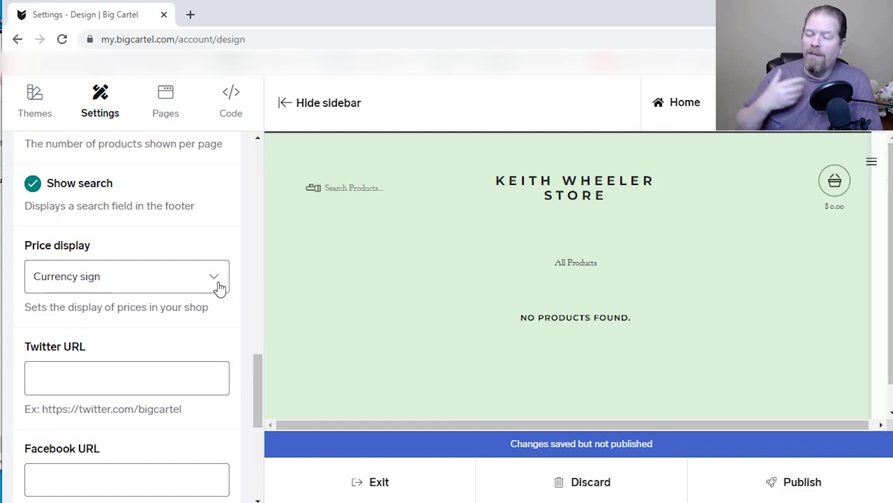
click(216, 278)
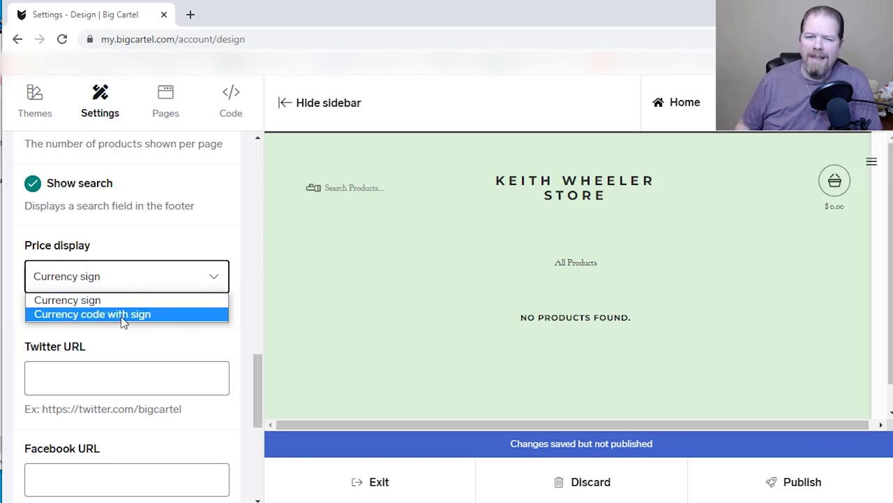
scroll(42, 258, up, 1)
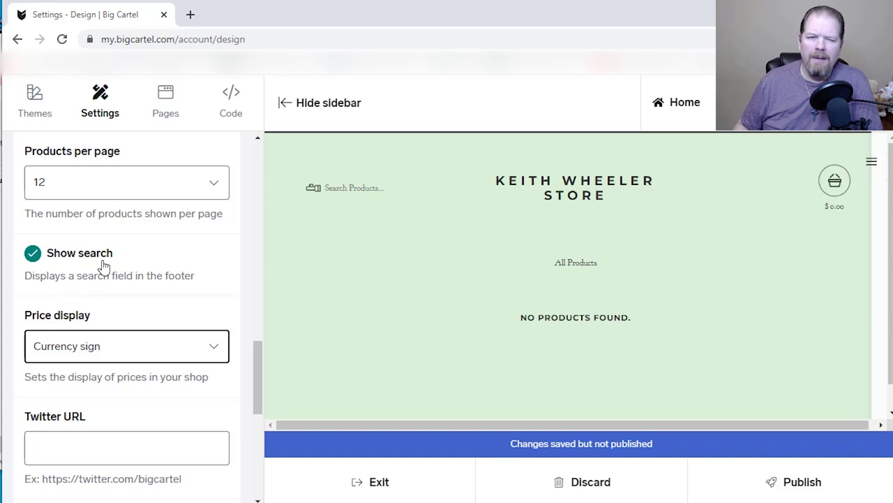
scroll(146, 275, up, 3)
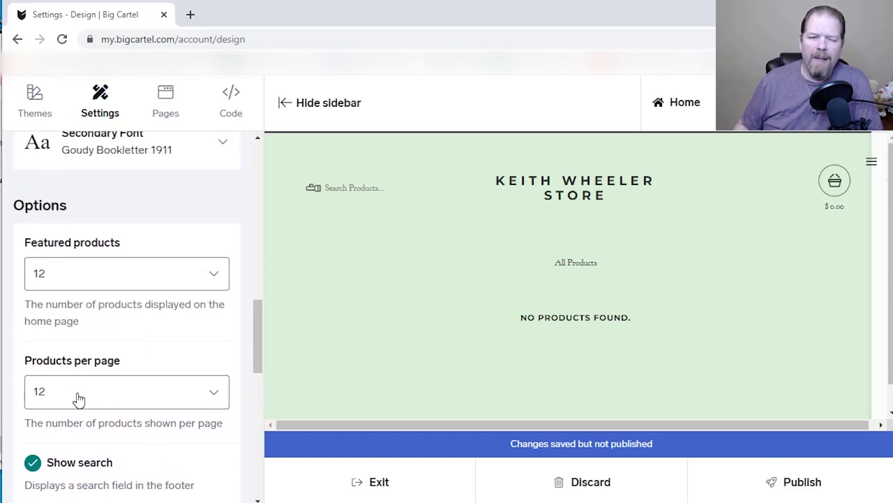
scroll(84, 287, up, 1)
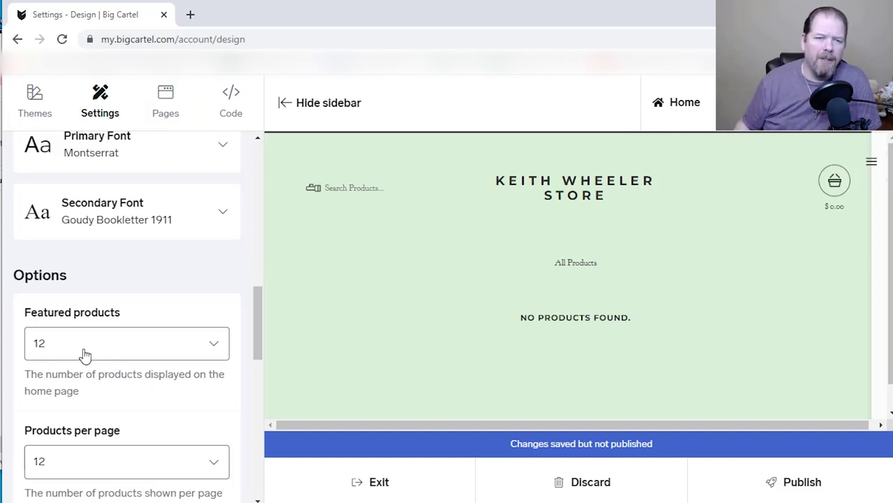
Upload BigCartel_BG.png as the shop's header image.
scroll(88, 335, up, 1)
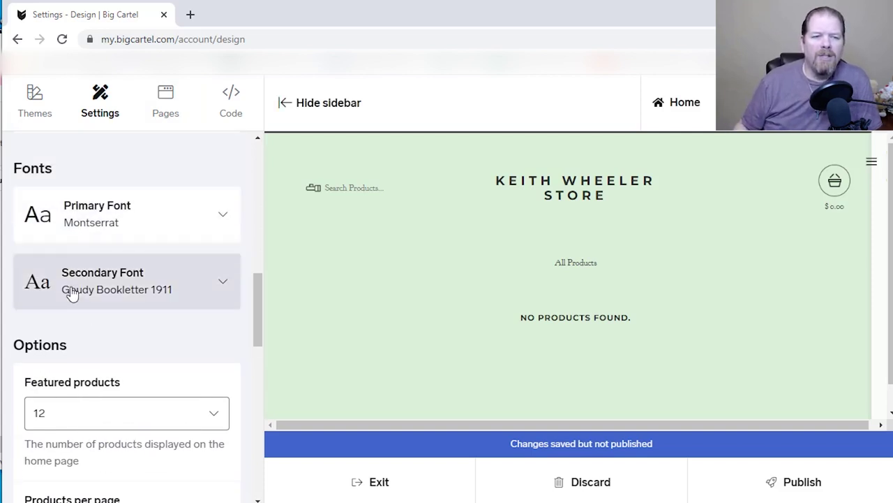
scroll(101, 238, up, 2)
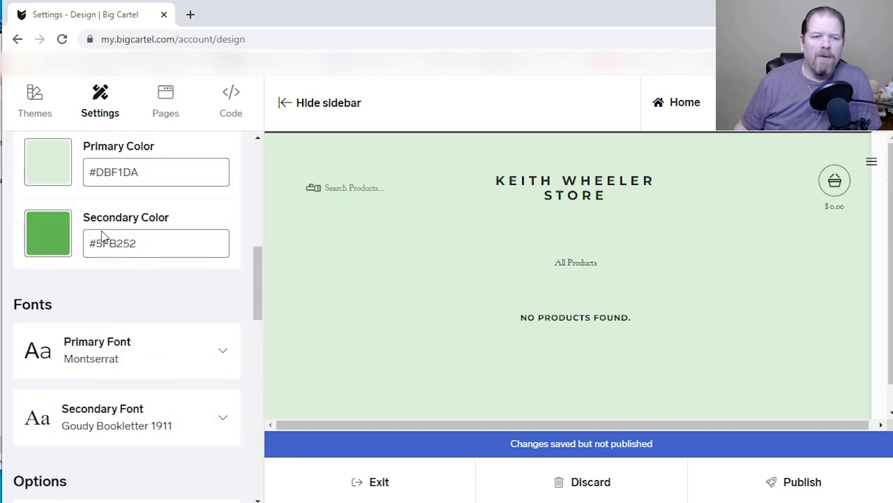
scroll(102, 237, up, 5)
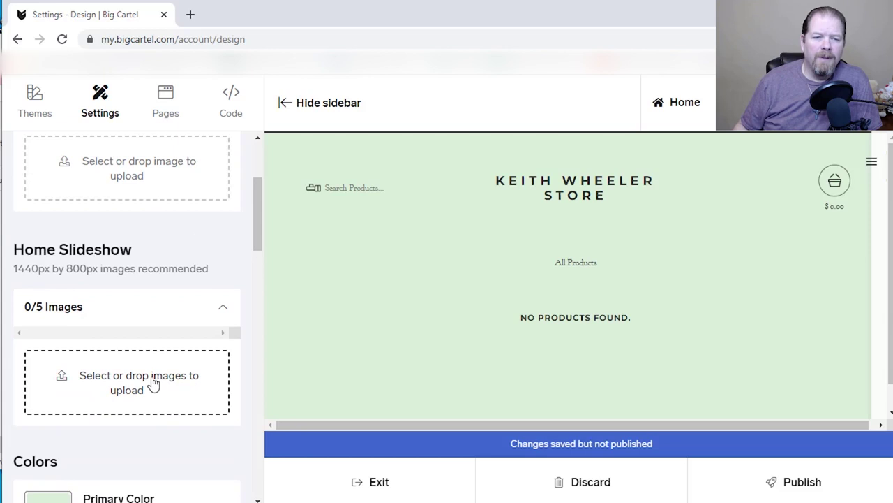
scroll(153, 383, up, 1)
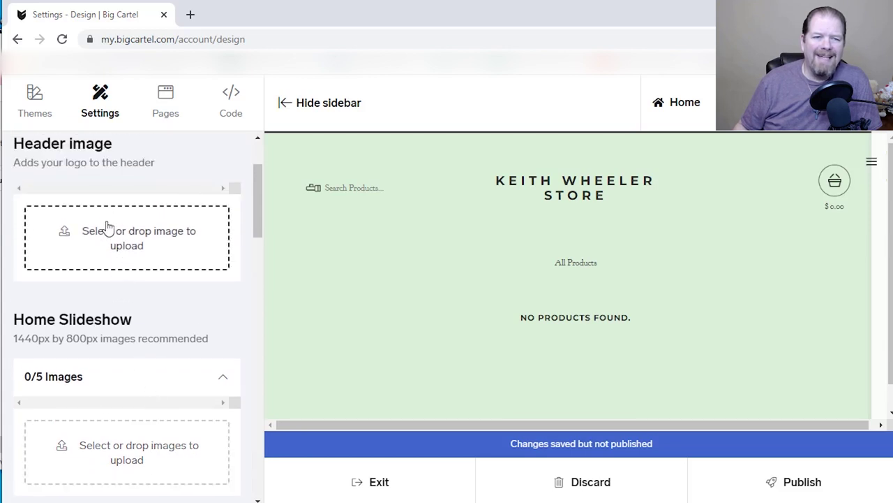
key(Return)
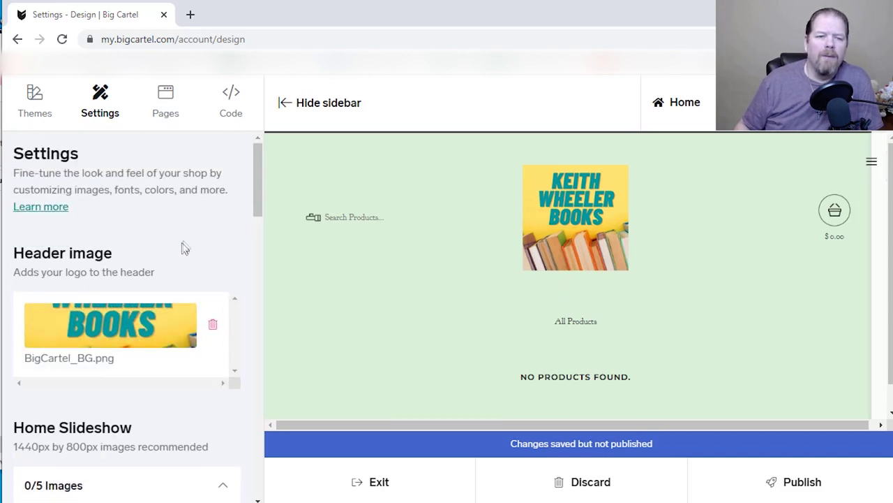
Publish the design changes to the live shop.
scroll(183, 247, down, 5)
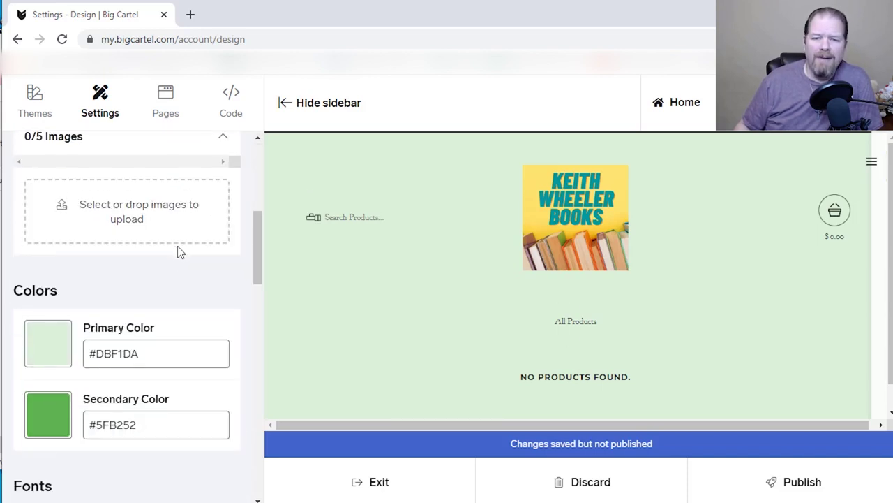
scroll(177, 251, up, 3)
scroll(177, 252, down, 1)
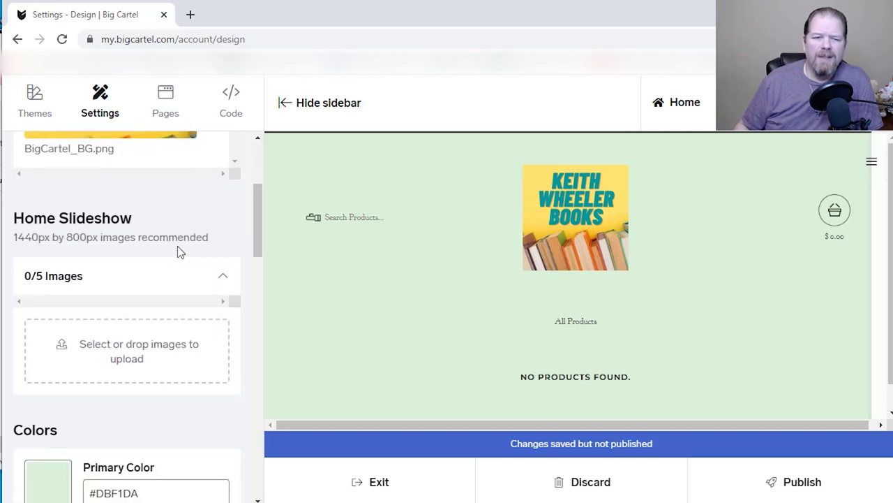
scroll(178, 250, up, 3)
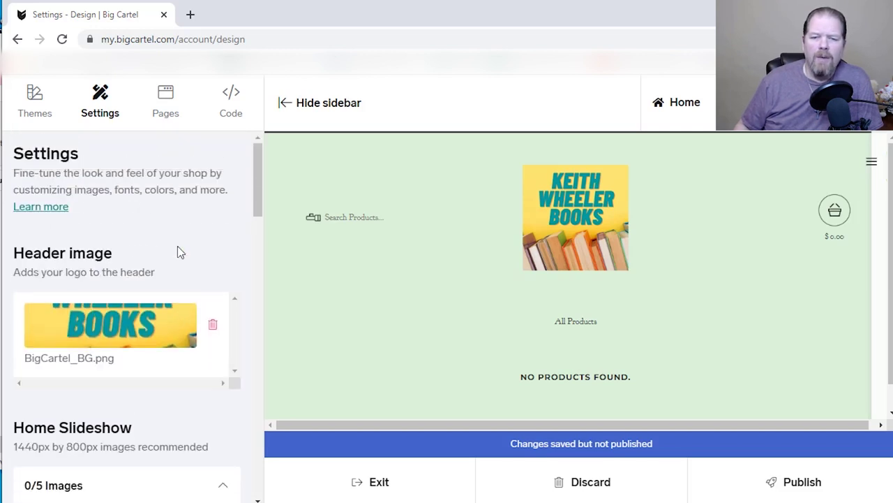
click(810, 490)
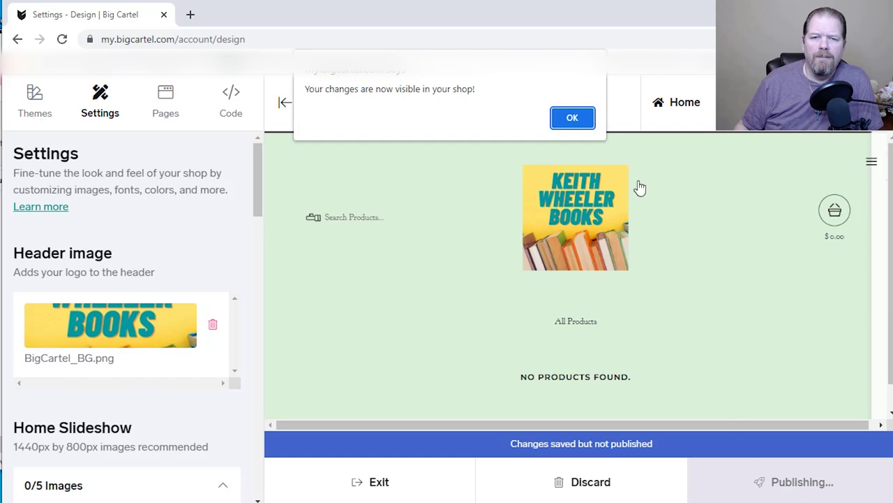
Dismiss the publish alert, exit the design editor, and go to Products.
click(572, 118)
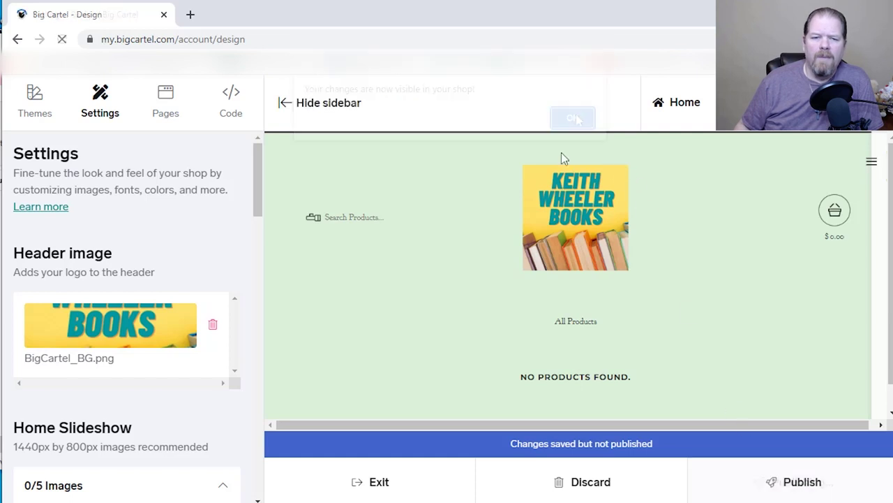
click(366, 483)
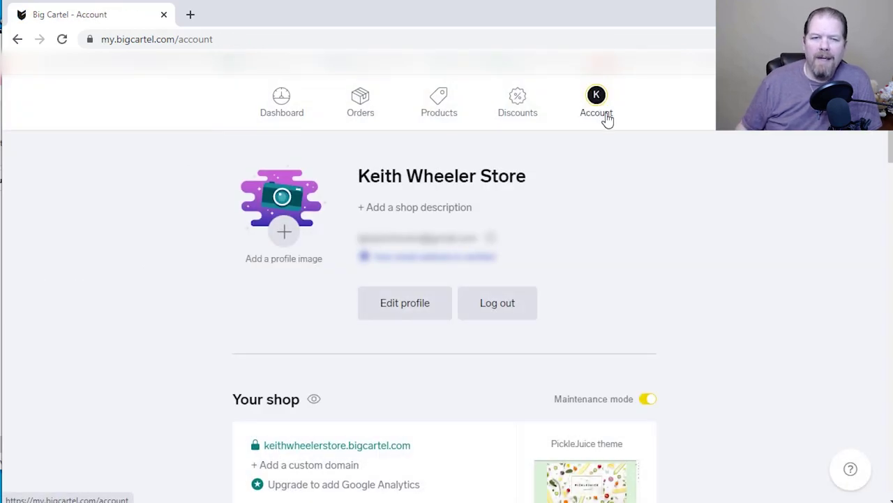
click(444, 105)
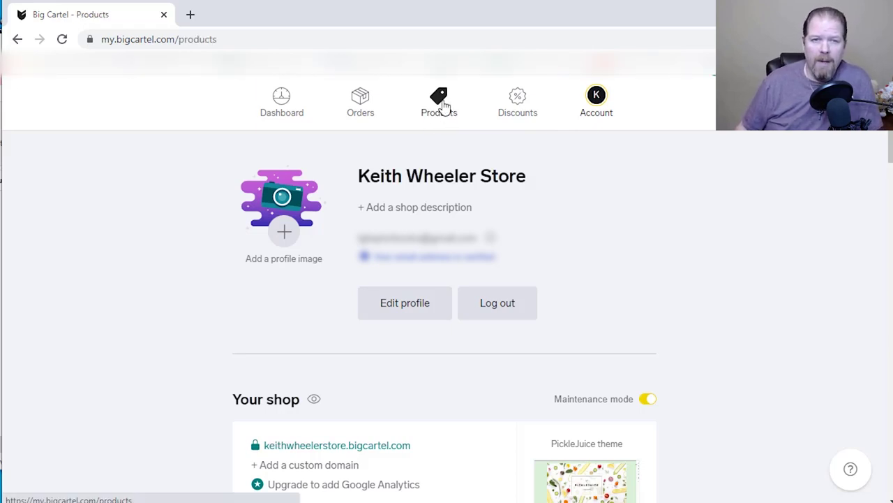
Add a new product with its cover image and the name 'Mimi's Adventure'.
click(462, 199)
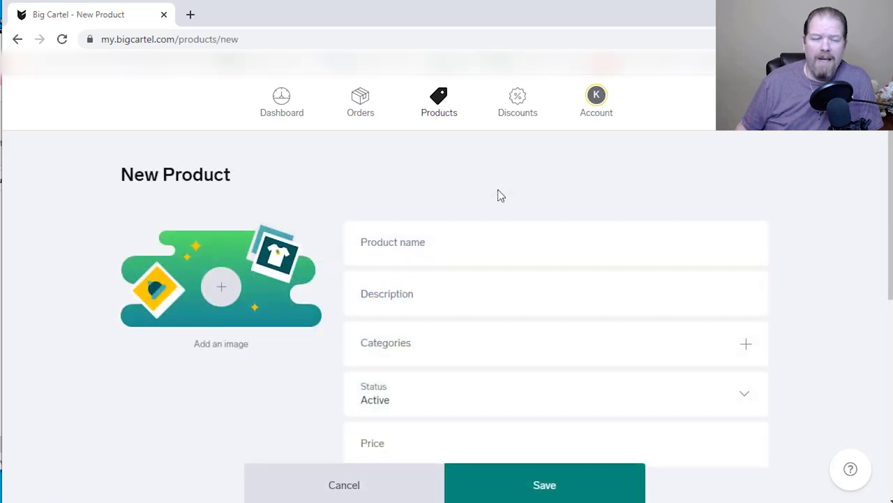
click(218, 298)
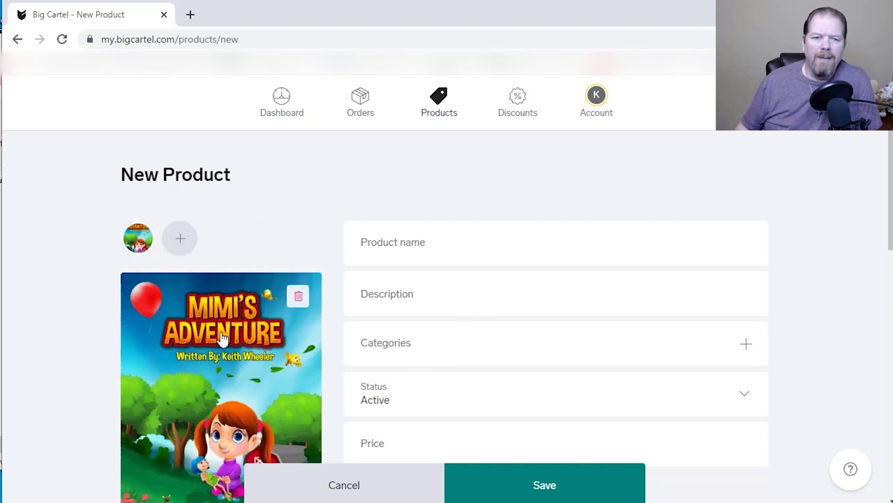
click(448, 243)
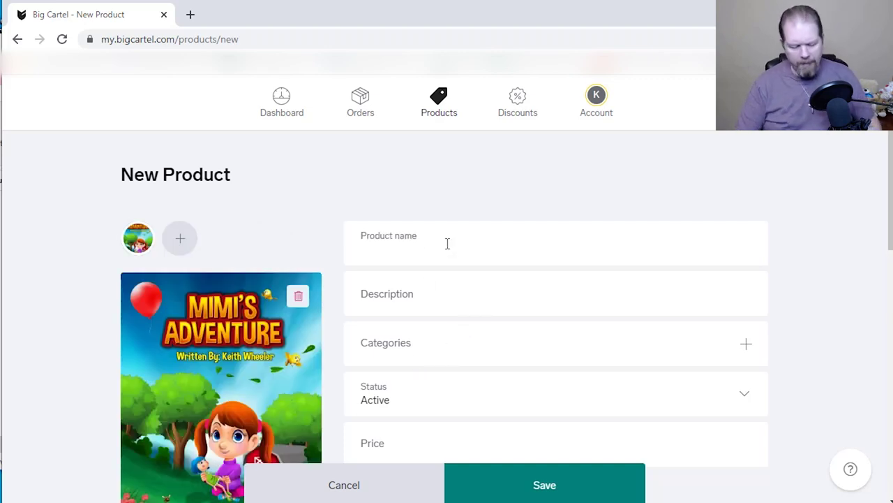
text(Mimi's Adventure)
Enter the description 'adsfasd' and begin assigning a category.
click(446, 304)
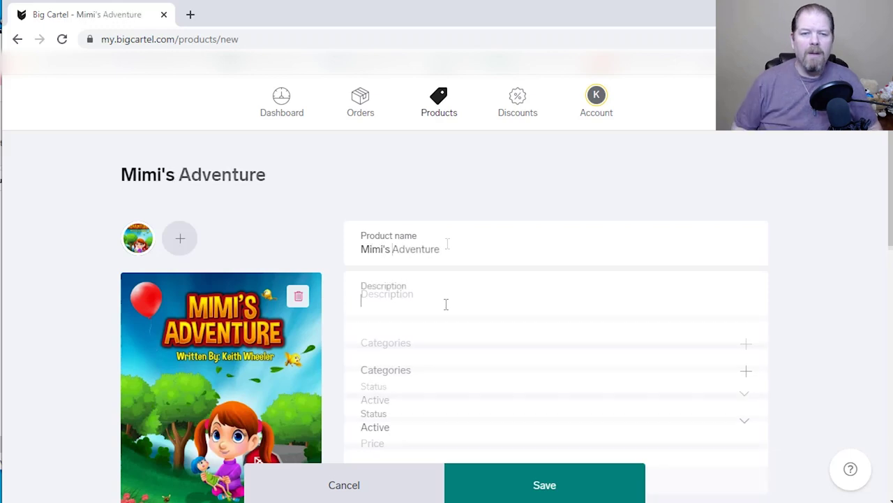
text(adsfasd)
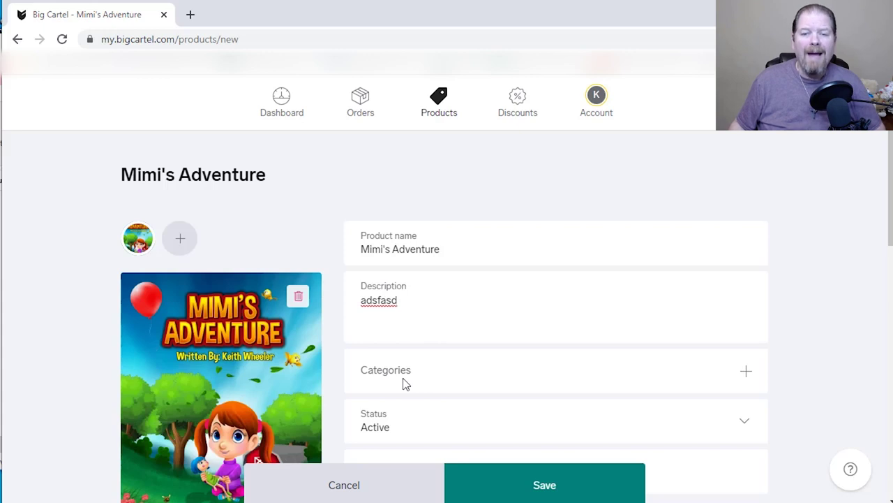
click(739, 380)
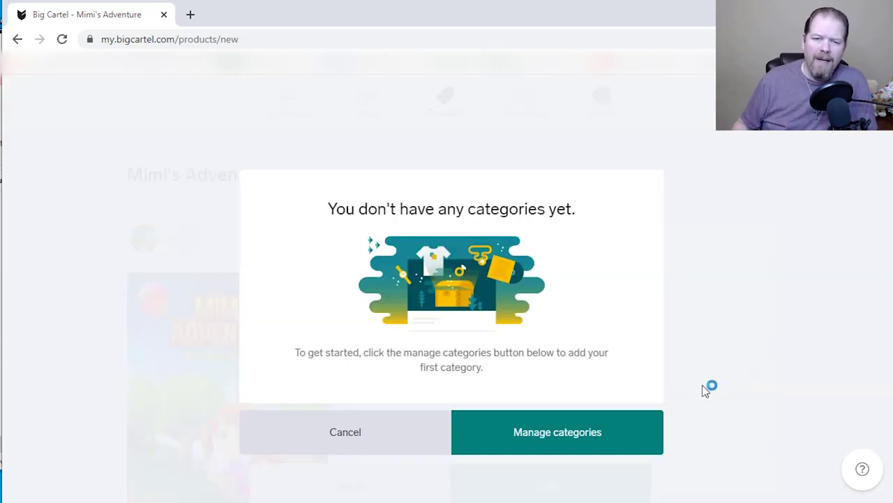
Create categories Children's Books, Young Adult Books and Non-Fiction in Manage categories.
click(569, 443)
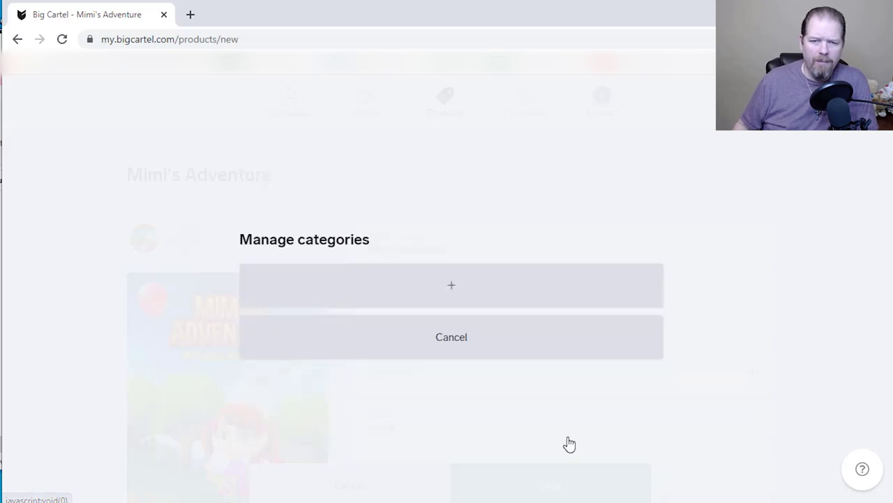
click(462, 288)
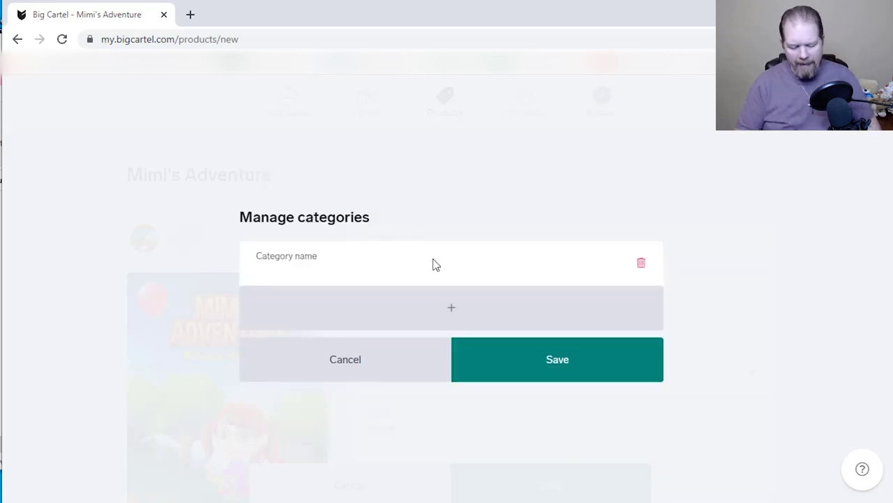
text(Children's Books)
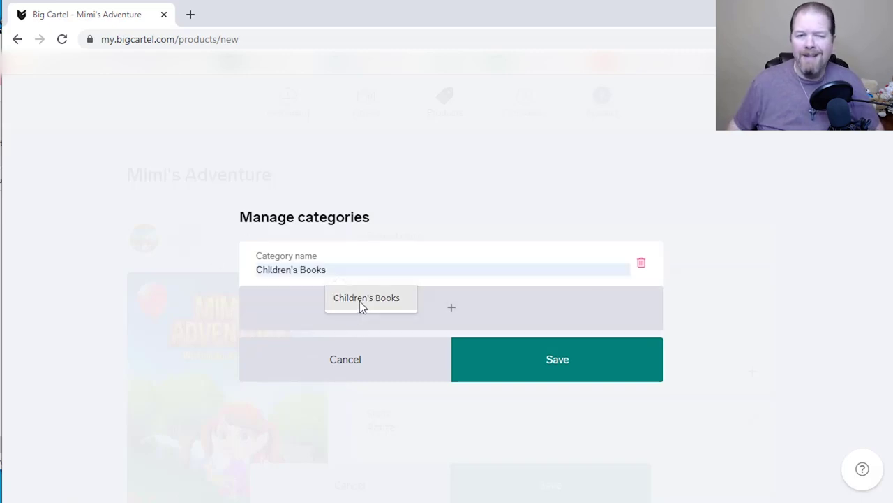
click(360, 301)
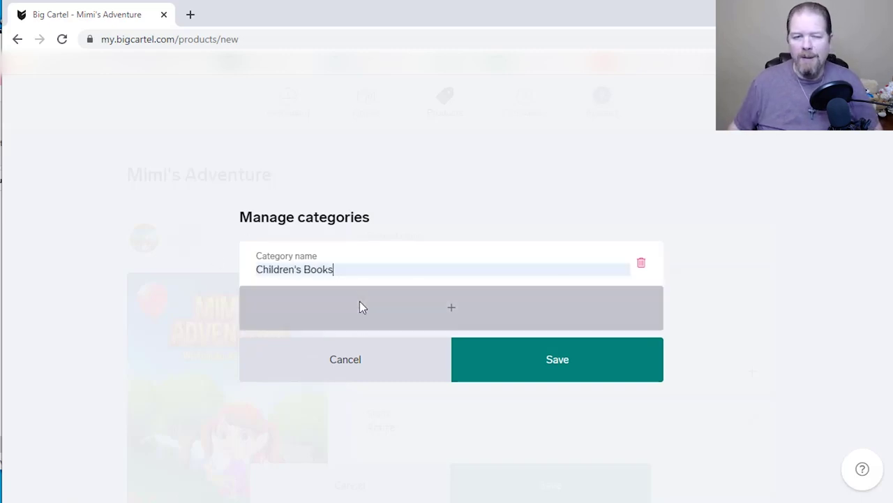
click(407, 305)
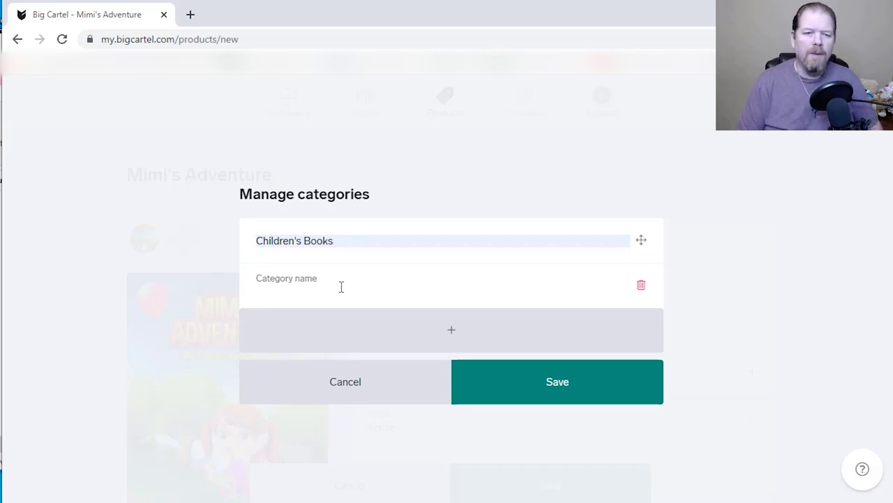
text(Y)
click(404, 322)
click(447, 341)
text(Non)
click(339, 341)
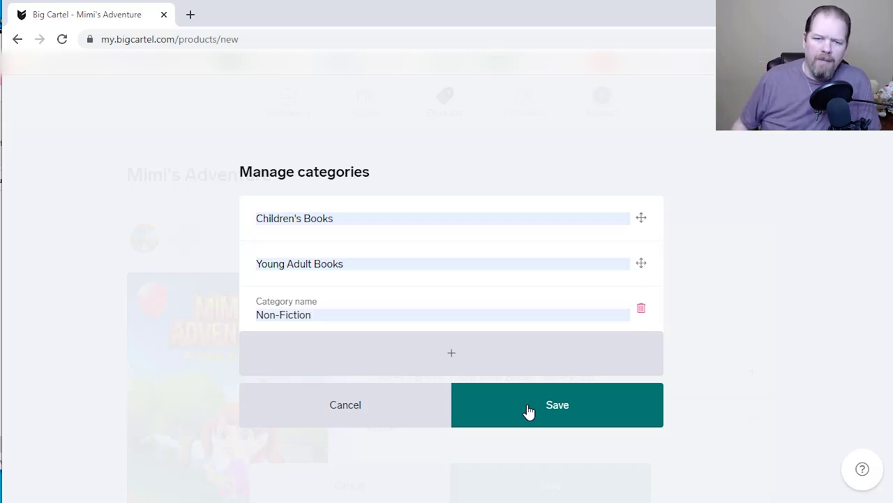
Save the categories and leave only Children's Books checked for this product.
click(529, 411)
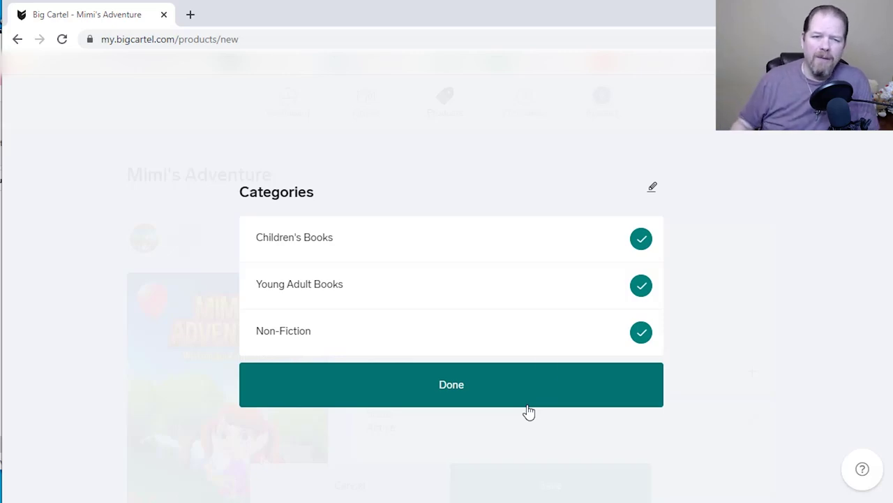
click(641, 286)
click(642, 332)
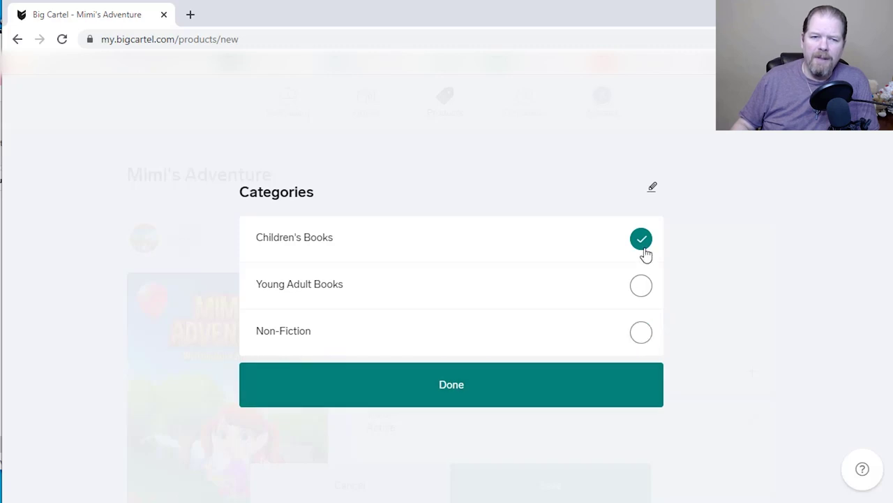
click(448, 390)
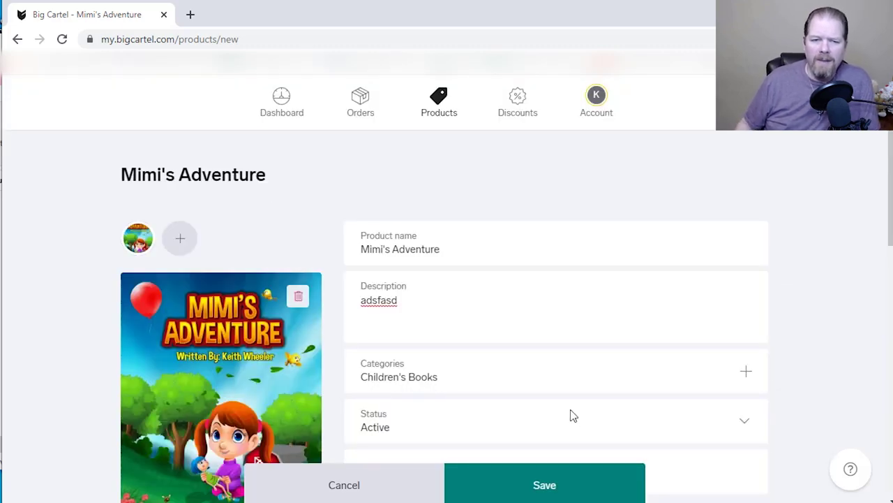
Keep the status Active and set the price to $8.99 from the autofill suggestion.
scroll(570, 416, down, 2)
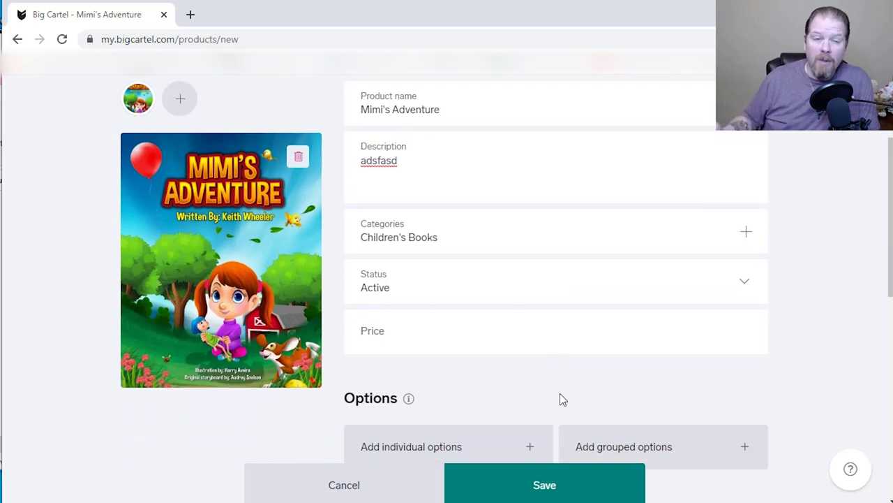
click(437, 294)
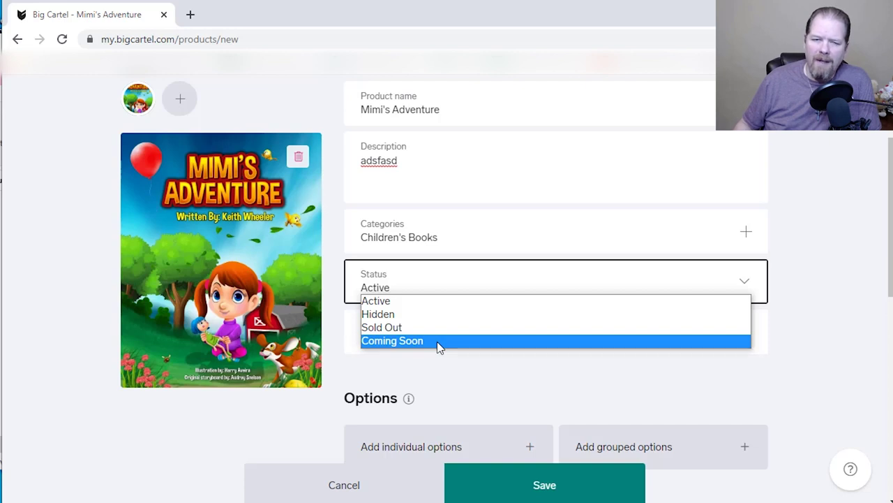
click(816, 272)
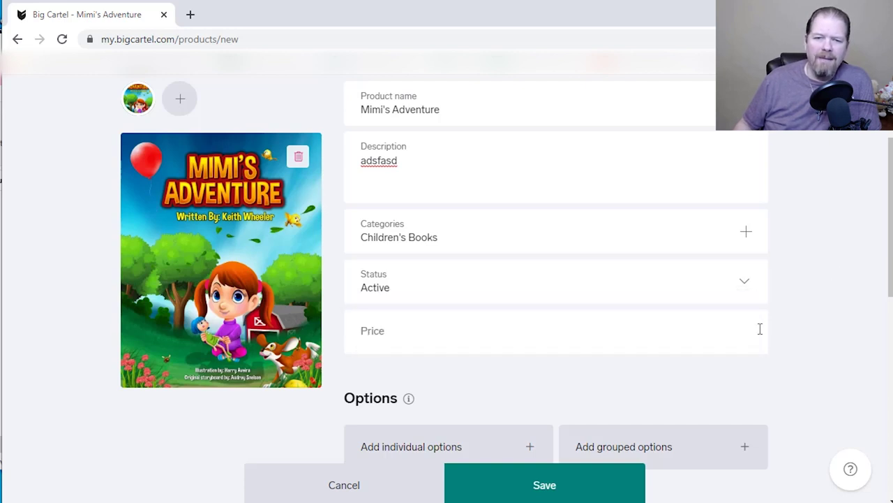
click(516, 333)
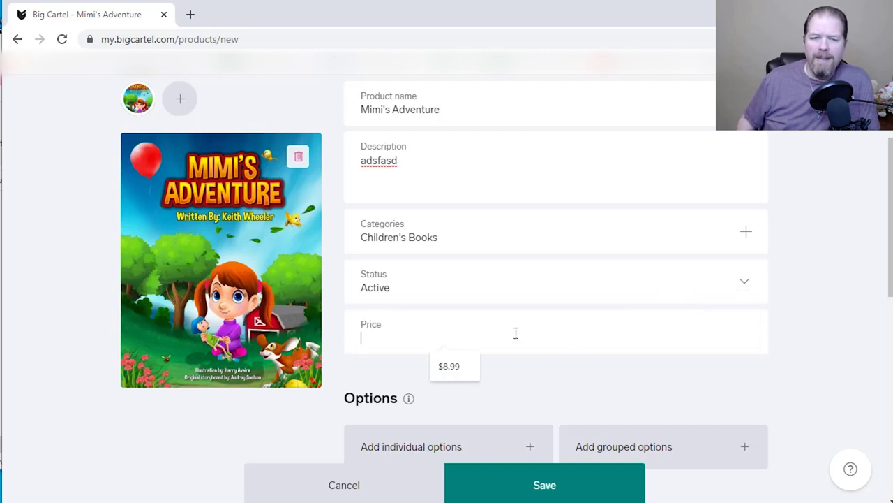
click(455, 364)
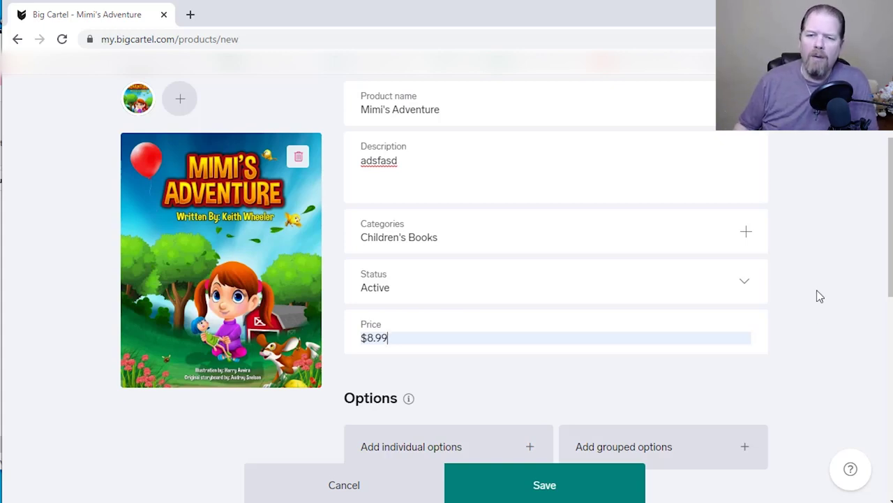
mouse_move(812, 344)
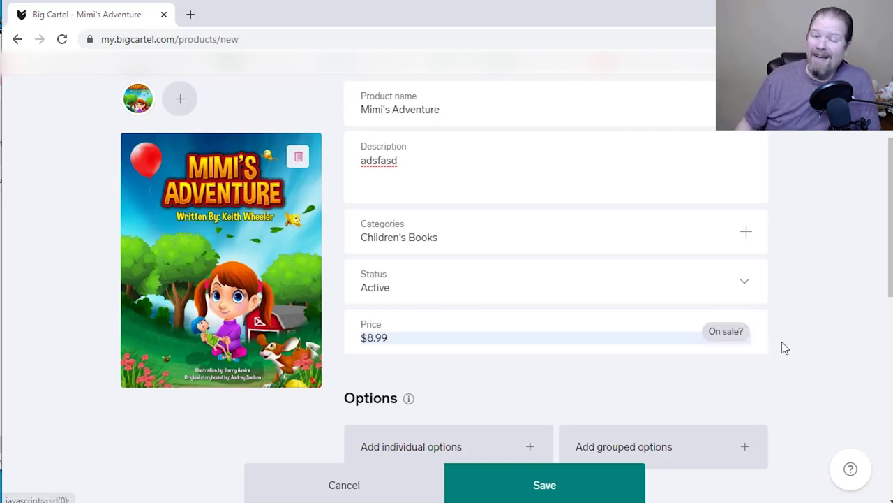
scroll(782, 346, down, 2)
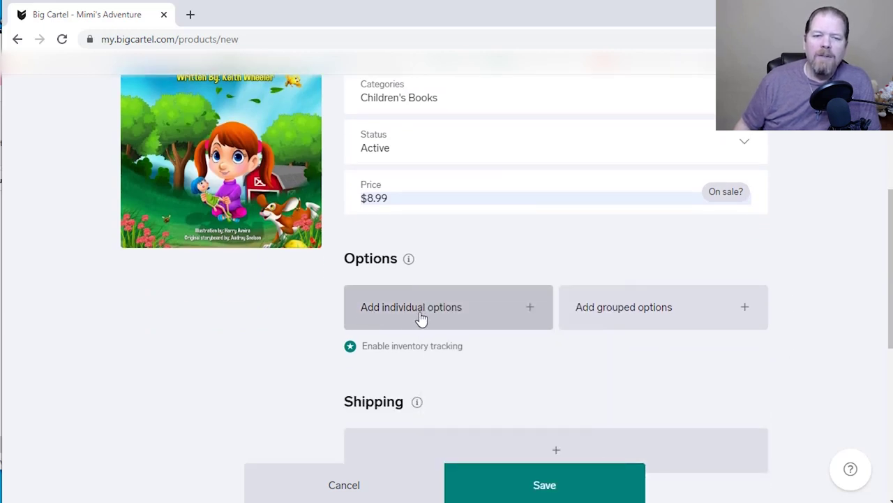
Switch the book to individual options and name the first option Paperback.
click(421, 318)
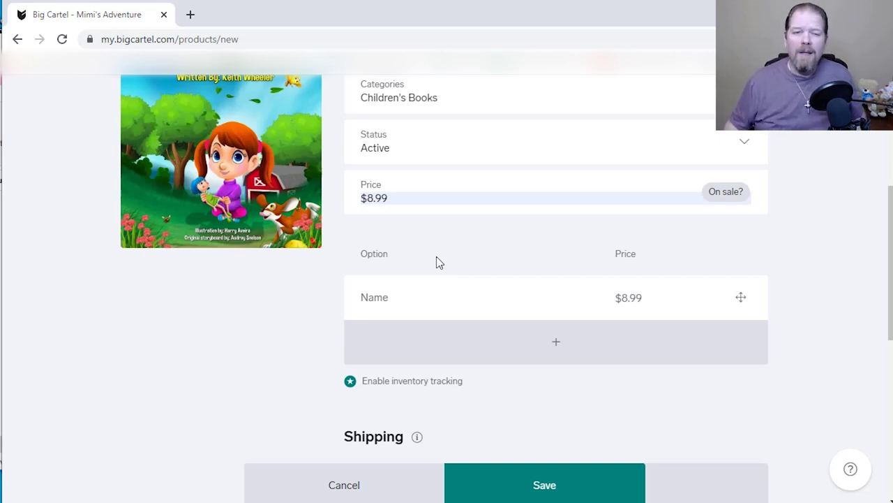
click(442, 302)
text(Paperback)
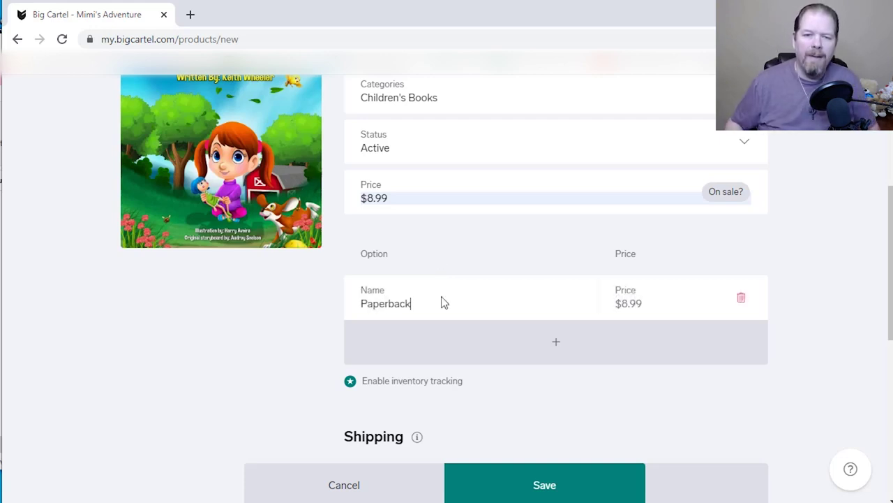
Add a Hardcover option priced at $12.99, then add a blank shipping row.
click(555, 354)
click(409, 341)
text(Hardcover)
key(Tab)
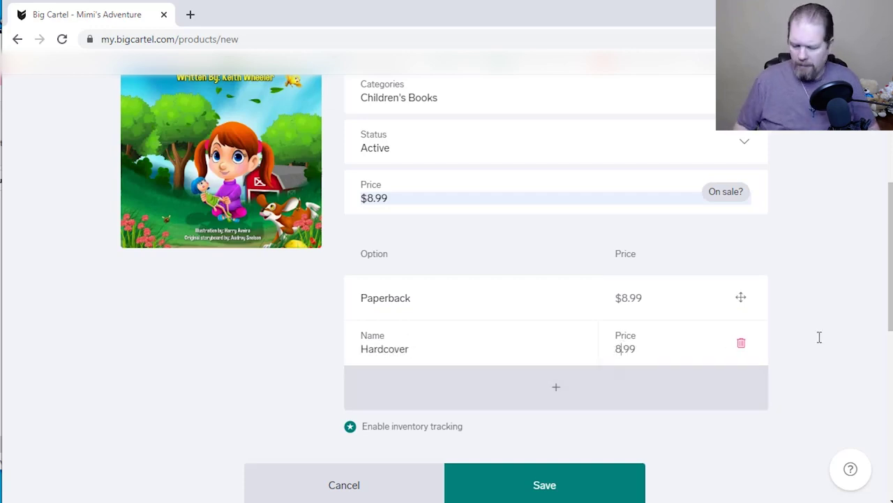
key(Delete)
text(12)
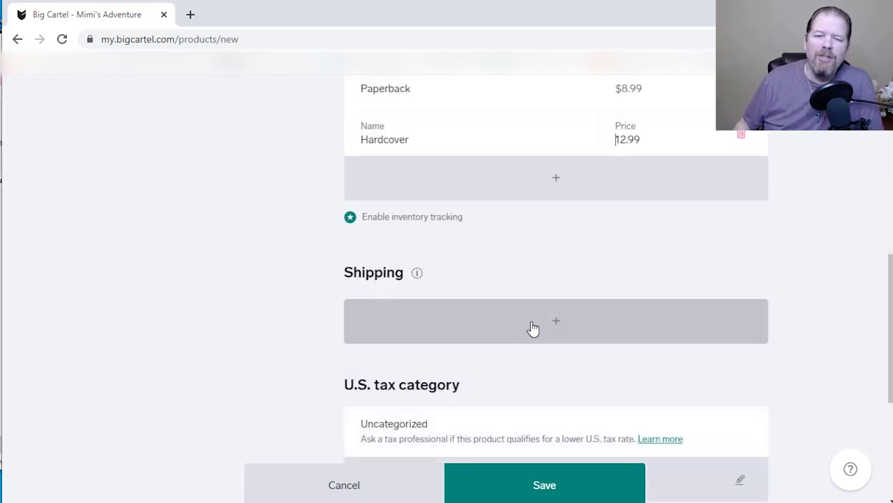
click(534, 327)
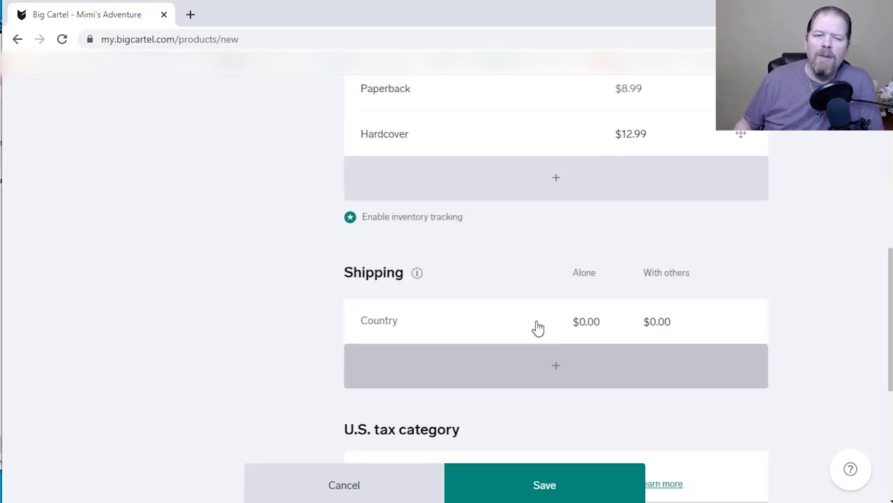
Set the shipping country to United States with a $5.50 cost when shipped alone.
click(447, 329)
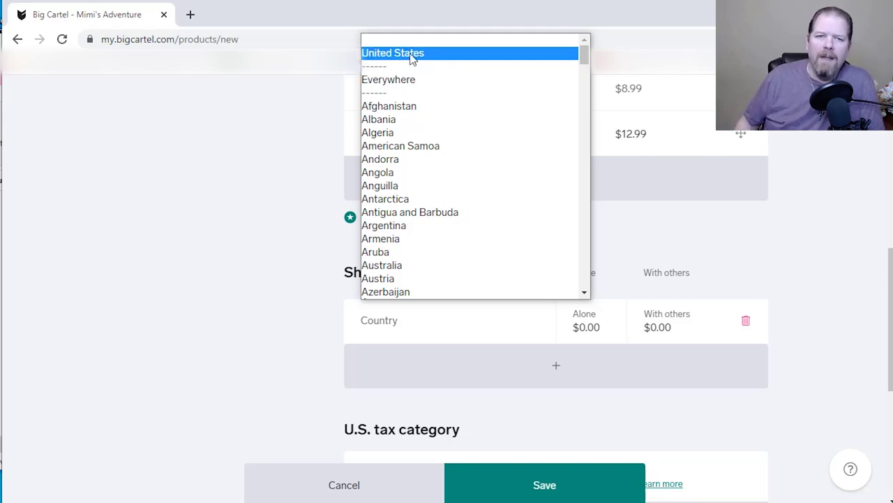
click(409, 54)
click(580, 330)
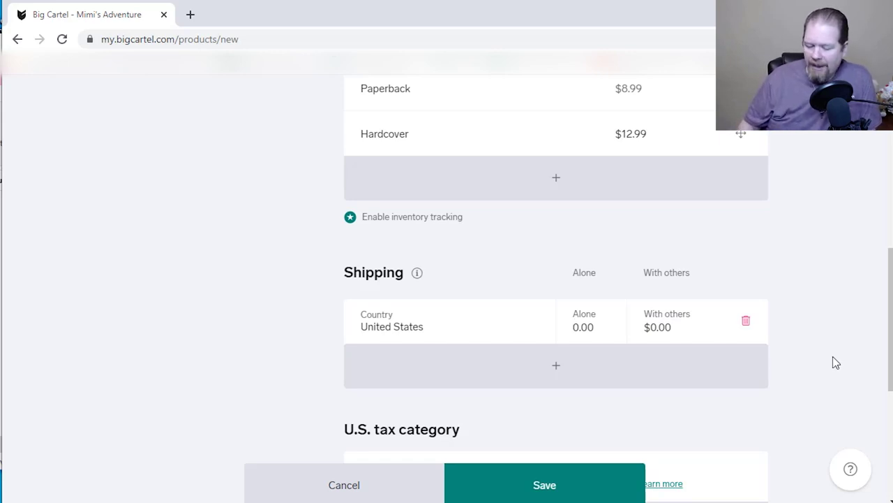
key(Delete)
key(Delete)
key(Delete)
key(Delete)
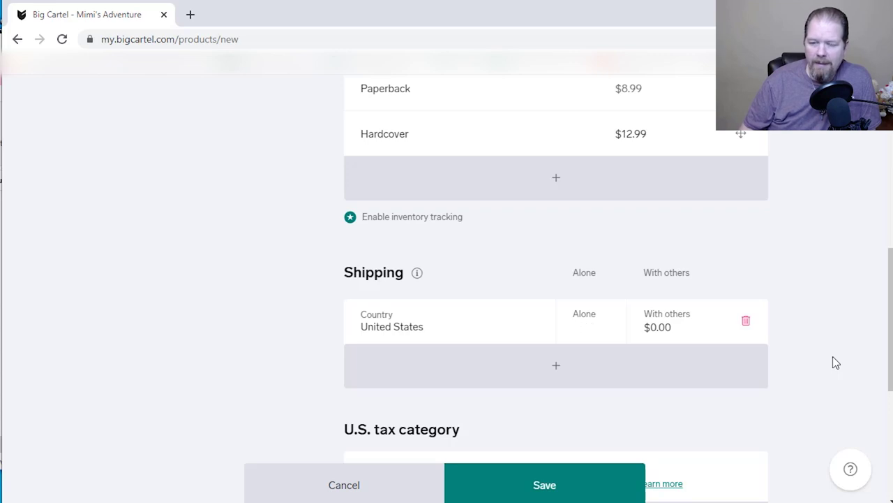
text(5.50)
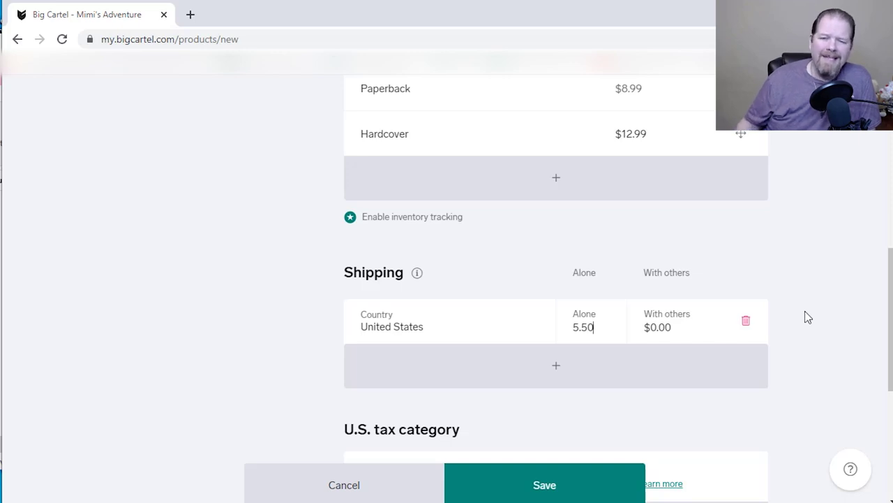
Set the with-others shipping cost for the United States rate to $1.00.
click(689, 325)
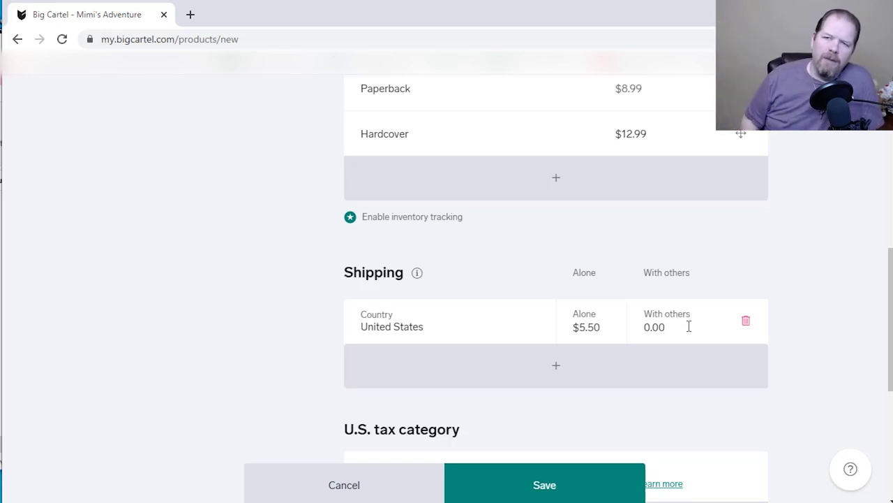
key(Left)
key(Left)
key(Left)
key(Left)
key(Delete)
text(1)
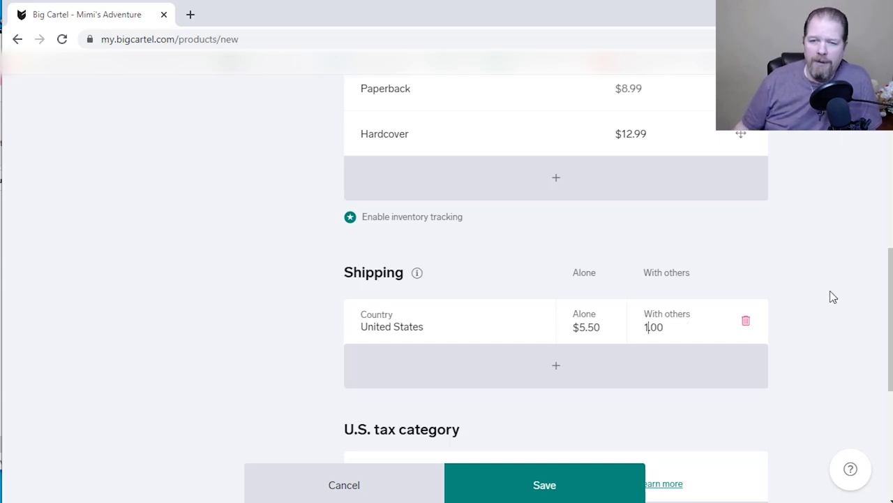
click(813, 303)
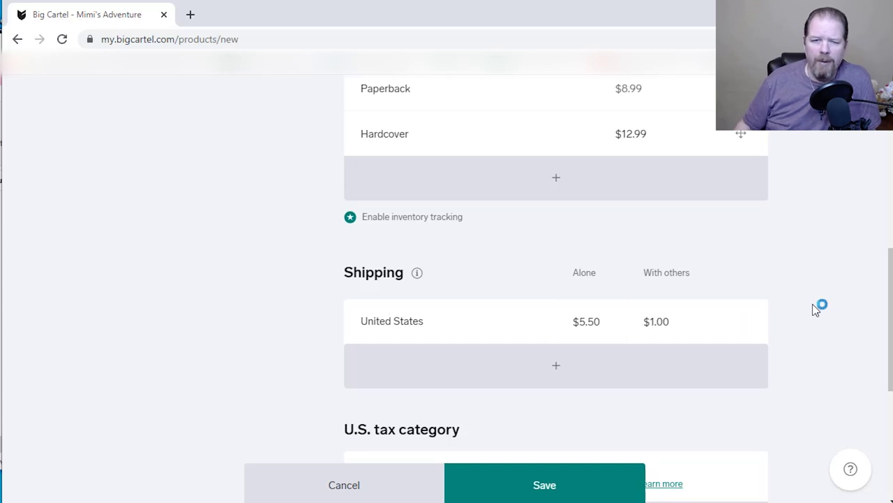
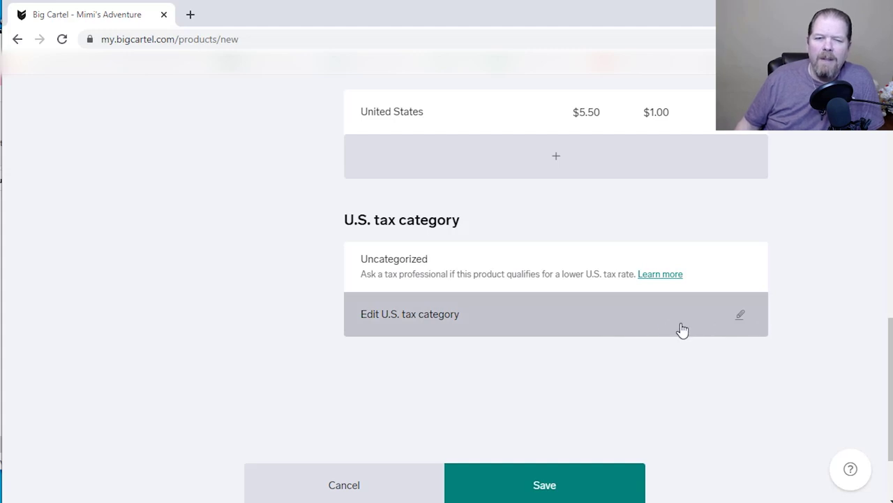
Save the new Mimi's Adventure product with Children's Books category and Active status.
scroll(681, 329, up, 5)
scroll(683, 329, up, 5)
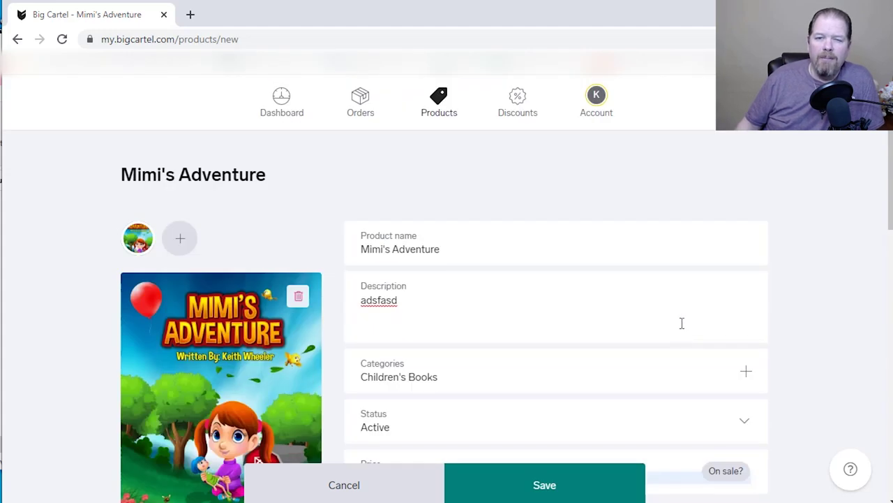
scroll(683, 330, down, 10)
click(583, 487)
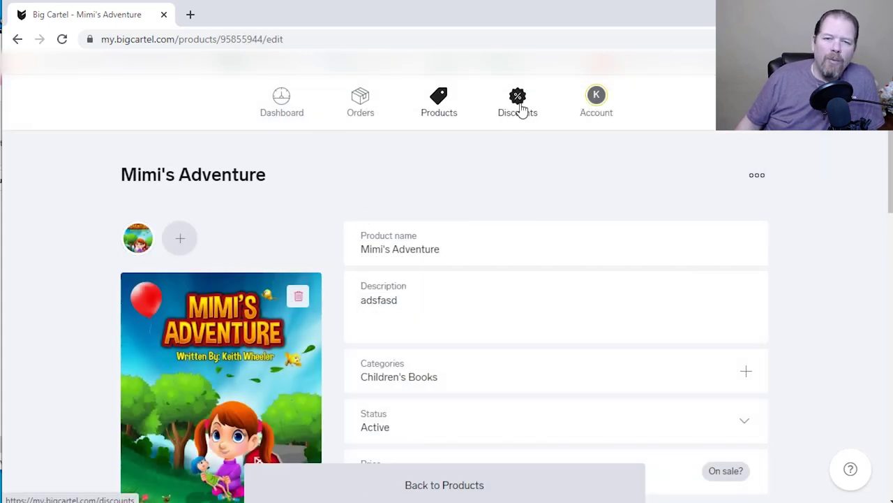
Start a new free-shipping discount whose condition stays 'orders anything'.
click(520, 110)
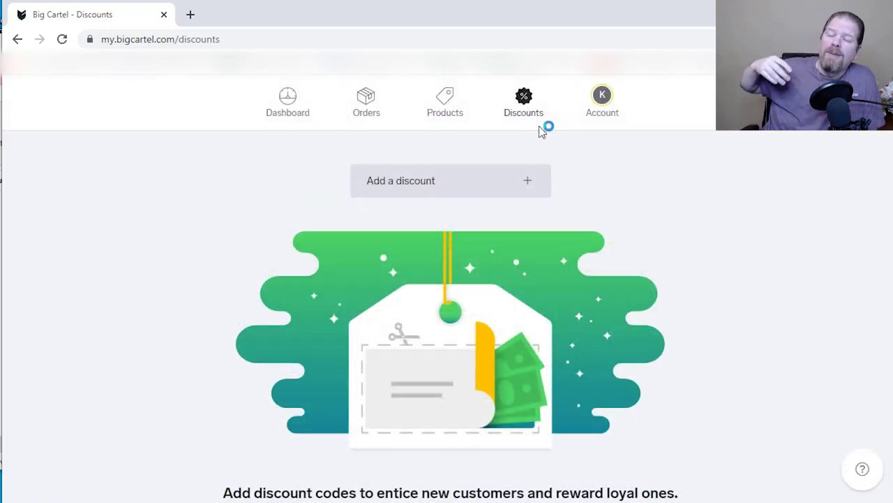
click(524, 183)
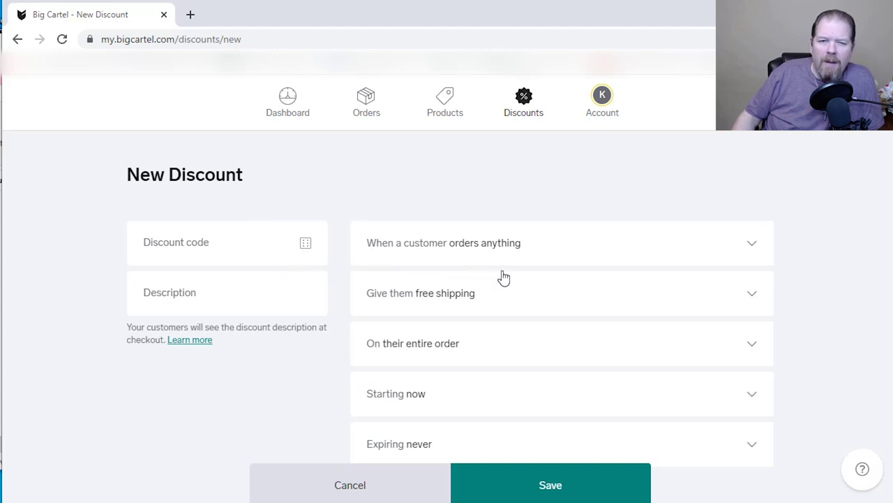
click(752, 250)
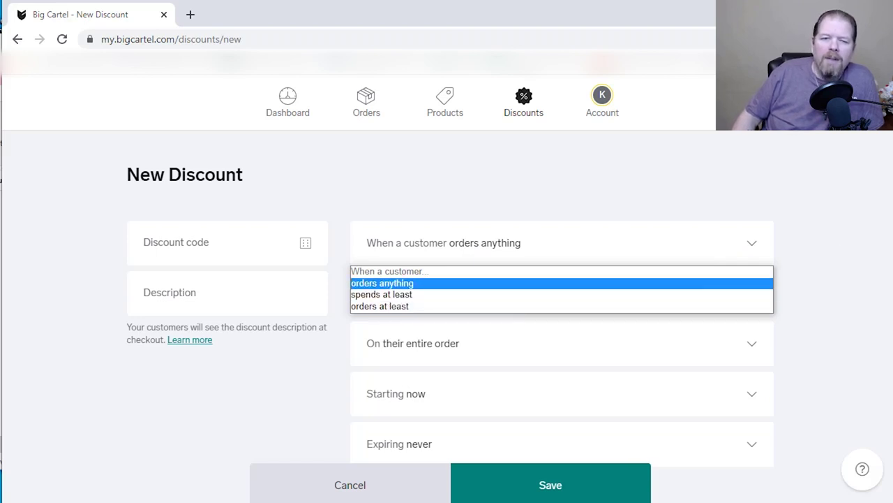
click(771, 245)
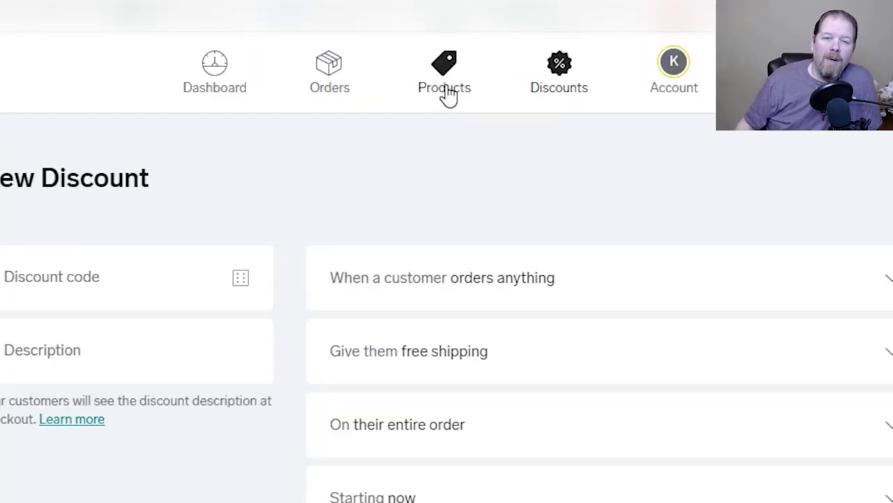
Review the product list and the empty Orders page, then go to Account settings.
click(449, 95)
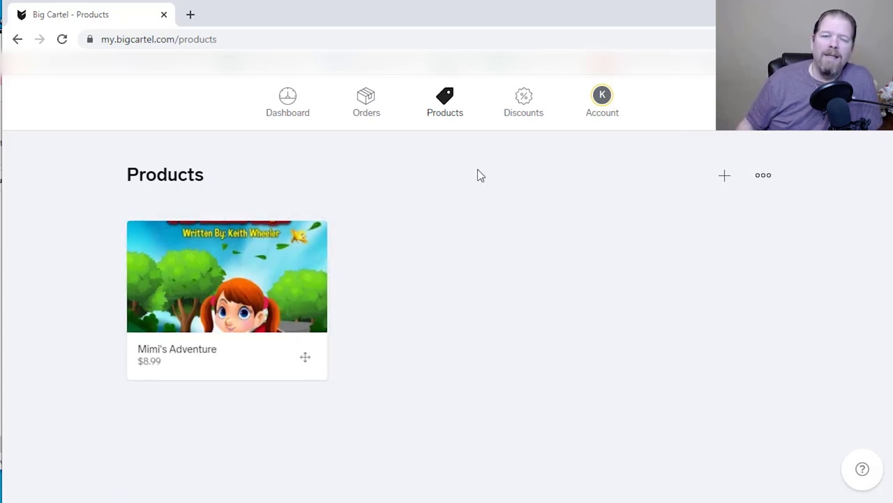
click(365, 118)
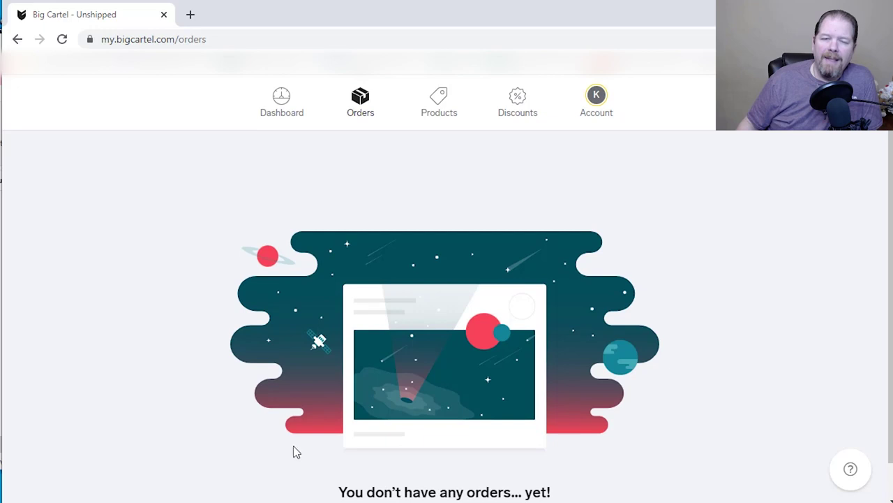
click(597, 100)
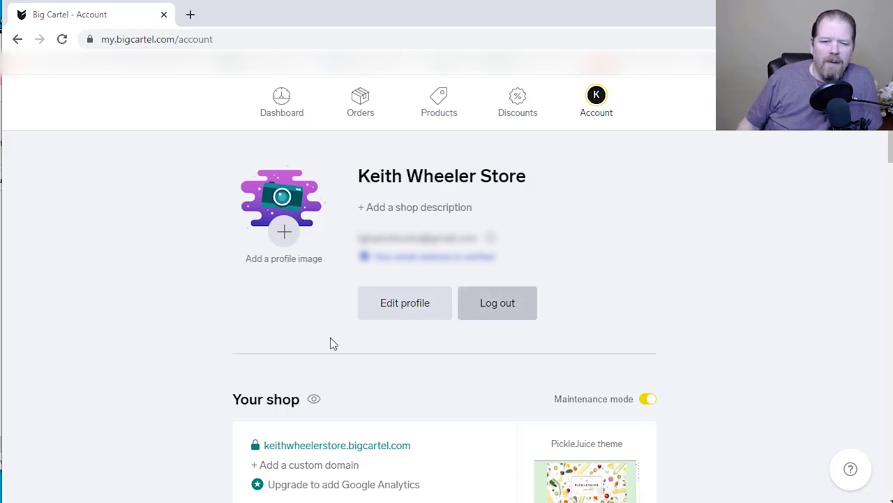
Scroll through the Your shop, Location & currency (USD) and Get paid account sections.
scroll(168, 381, down, 1)
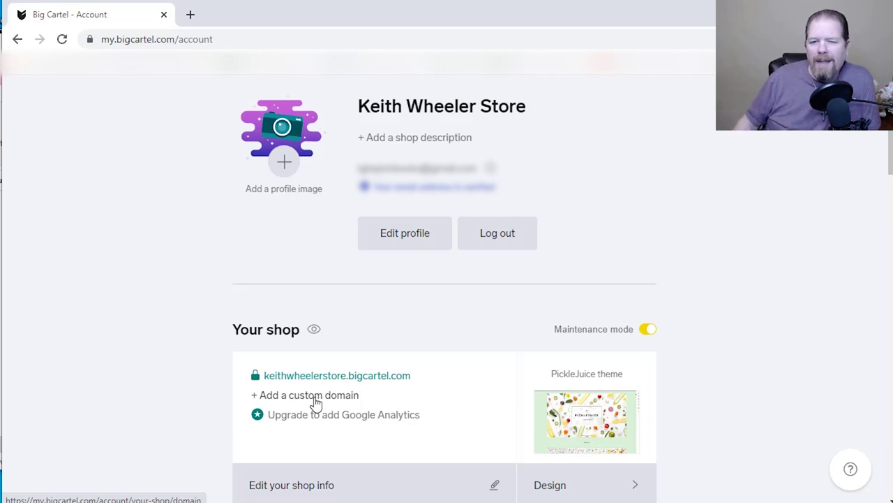
scroll(467, 380, down, 1)
scroll(469, 381, down, 8)
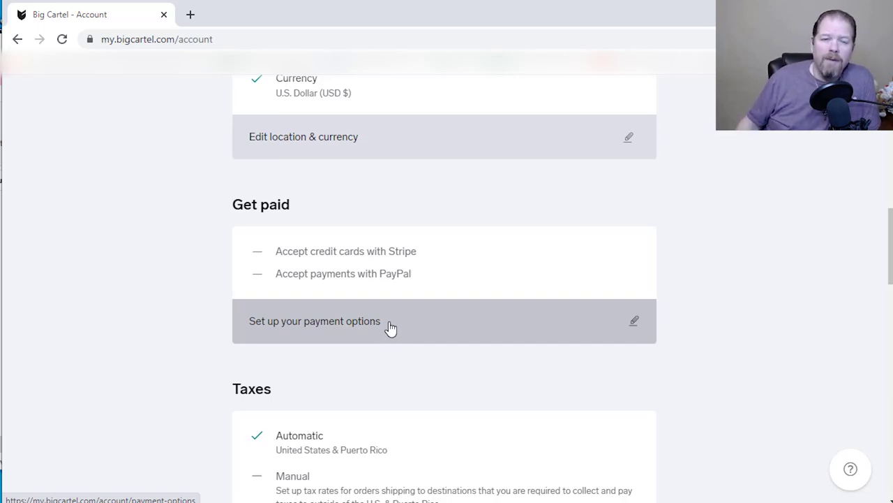
scroll(391, 328, down, 4)
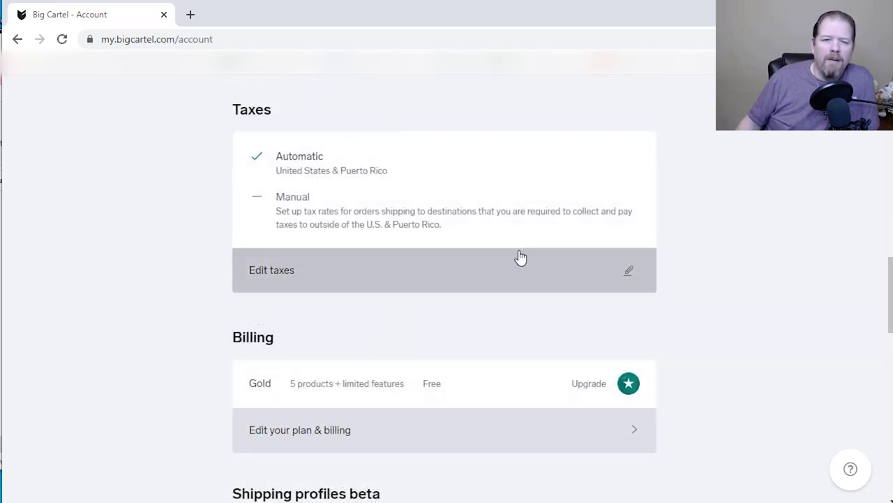
scroll(448, 326, down, 2)
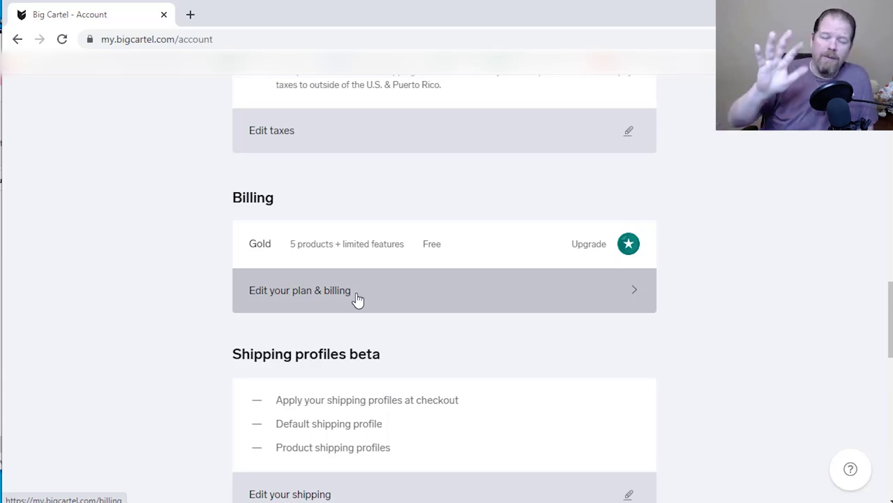
scroll(353, 301, down, 6)
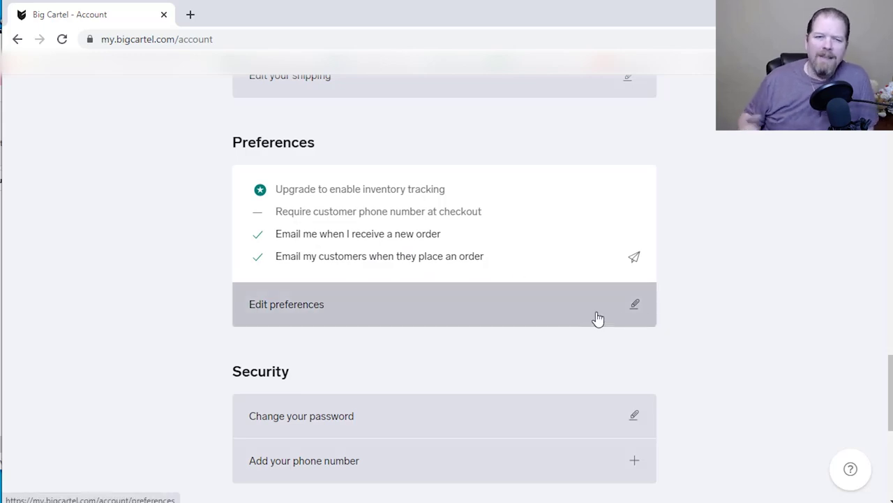
scroll(598, 319, down, 3)
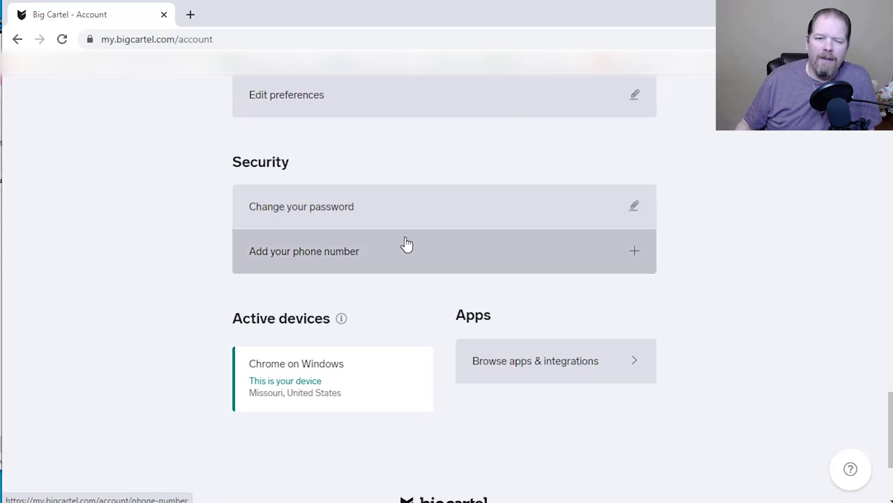
scroll(412, 351, up, 15)
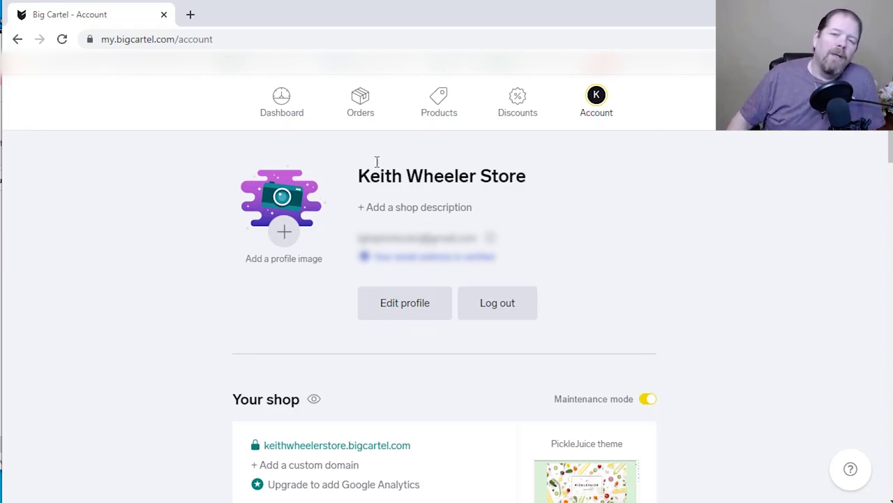
click(342, 125)
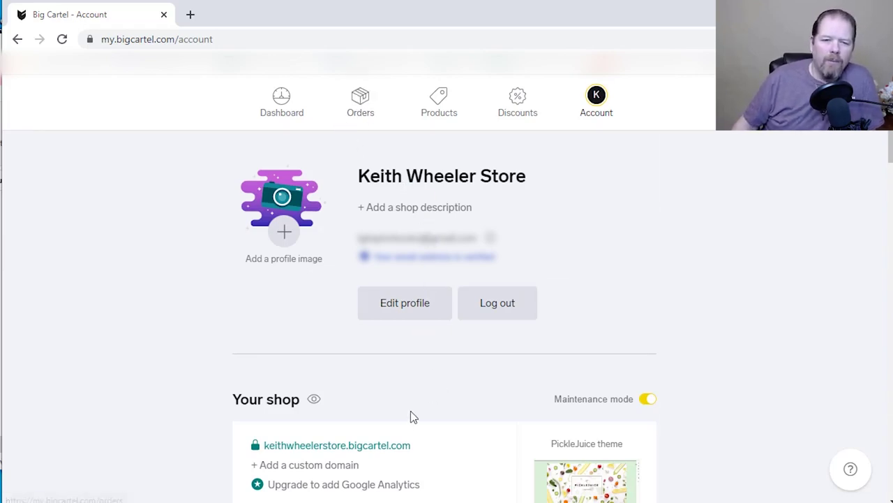
scroll(419, 409, down, 1)
Open the live storefront in a new tab and browse Mimi's Adventure at $8.99.
click(369, 382)
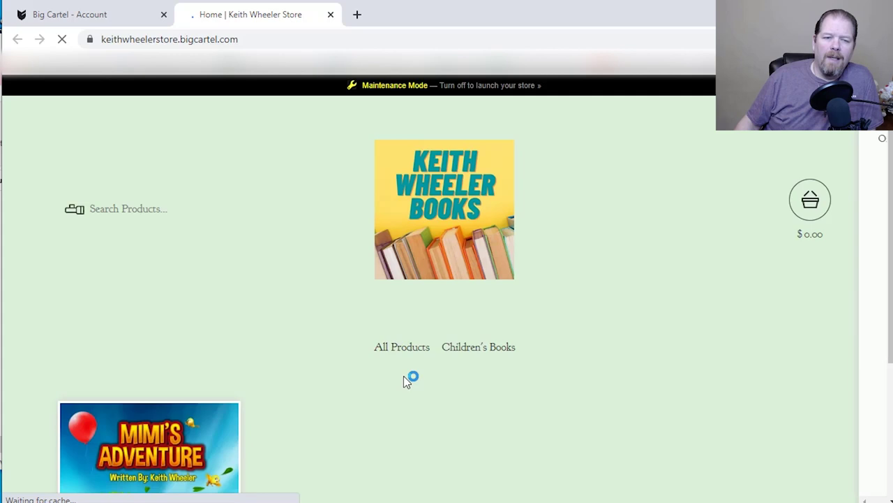
scroll(403, 377, down, 3)
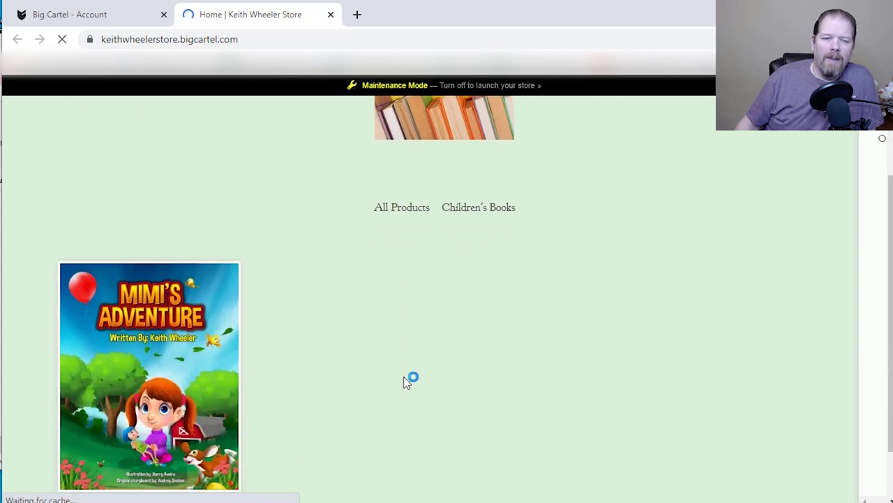
scroll(523, 307, up, 3)
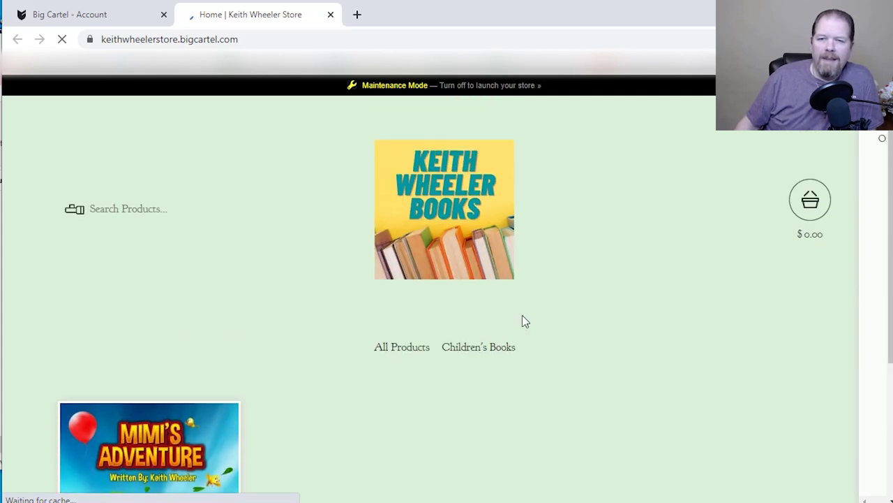
scroll(502, 328, down, 2)
scroll(384, 315, down, 1)
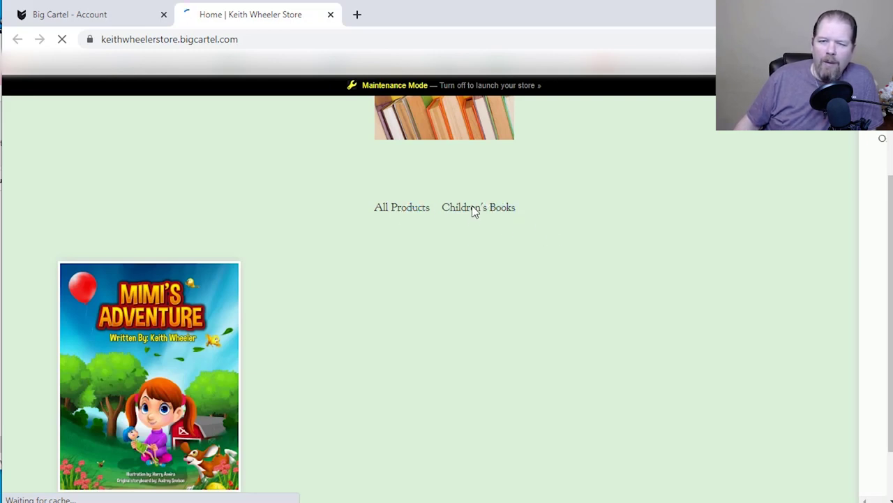
click(533, 203)
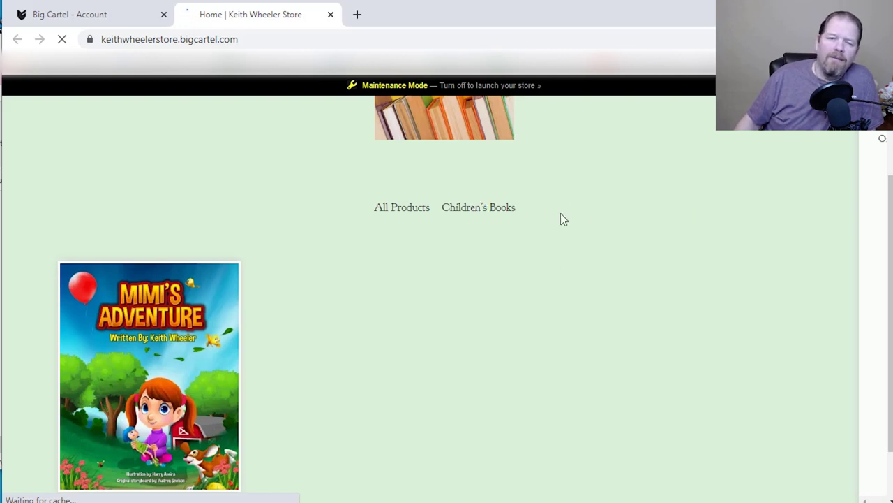
click(559, 208)
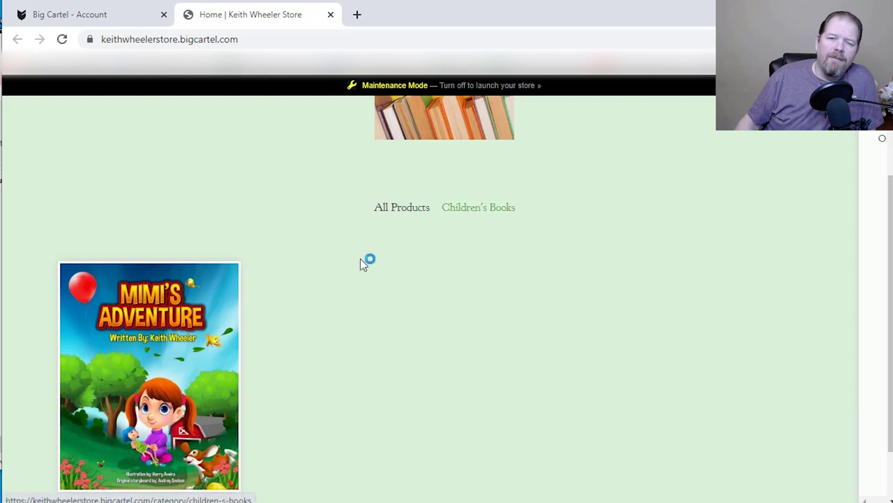
scroll(199, 393, down, 1)
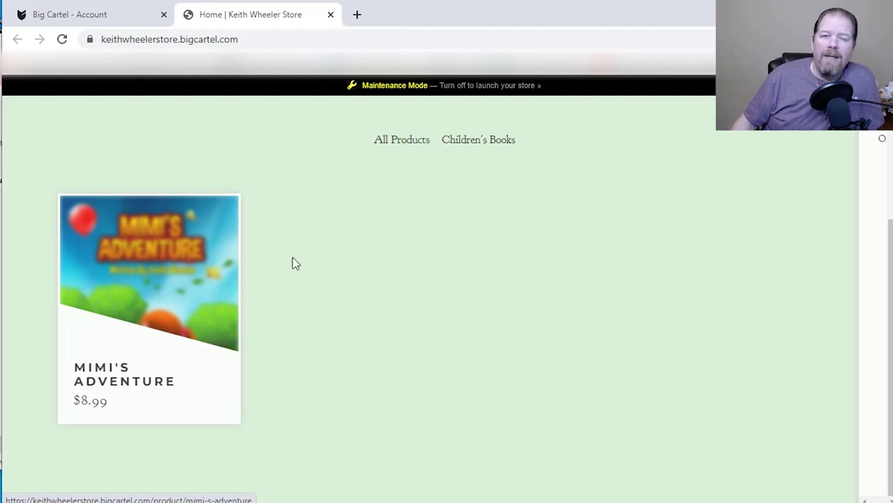
scroll(333, 262, up, 3)
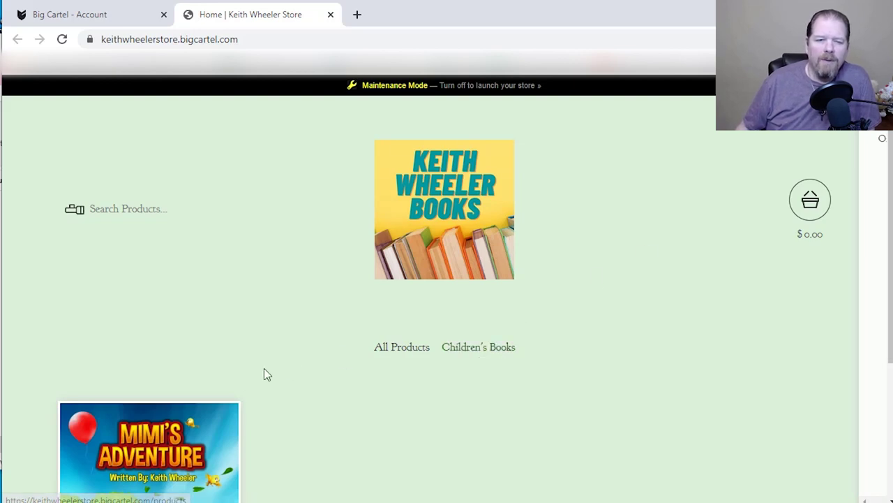
scroll(234, 388, down, 1)
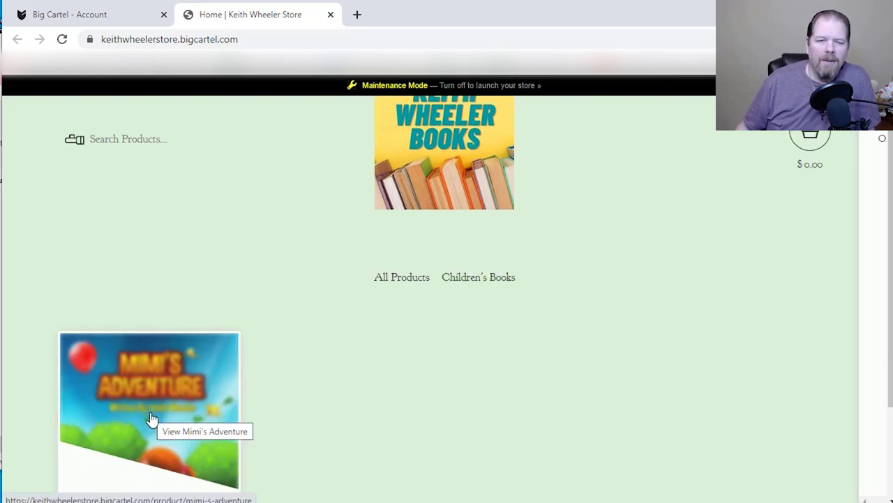
Choose the Hardcover option ($12.99) on the Mimi's Adventure page and add it to the cart.
click(151, 419)
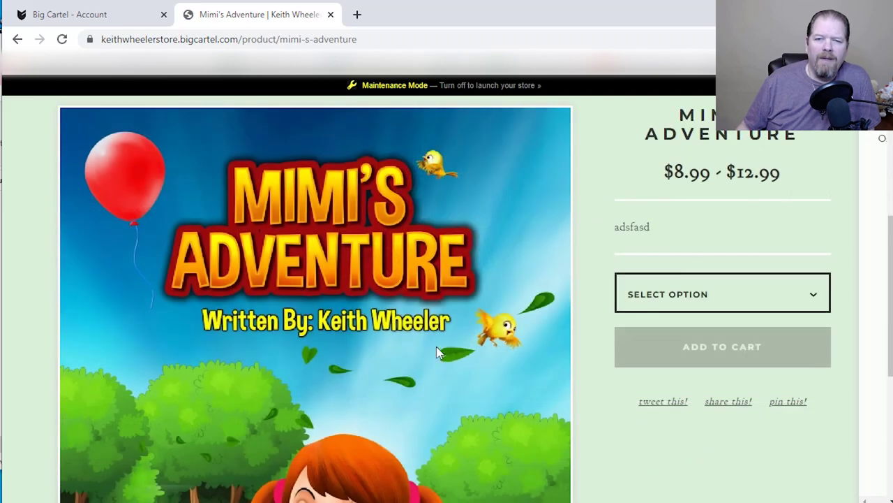
click(815, 298)
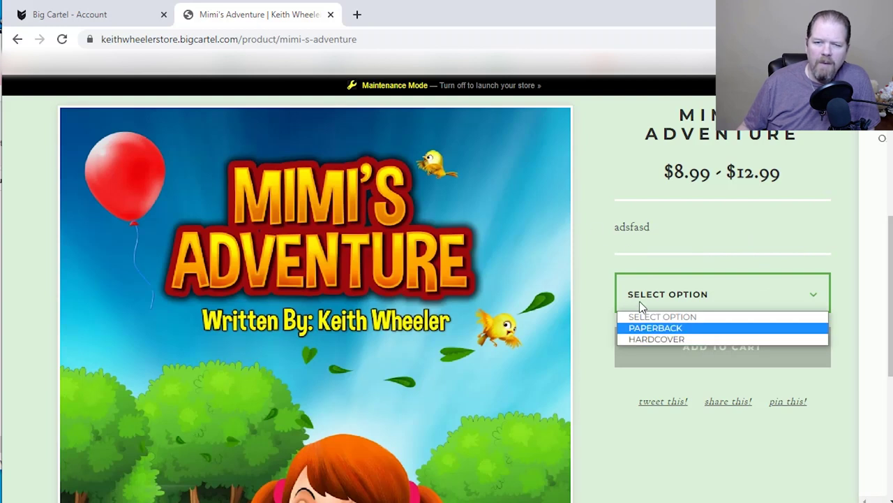
click(657, 339)
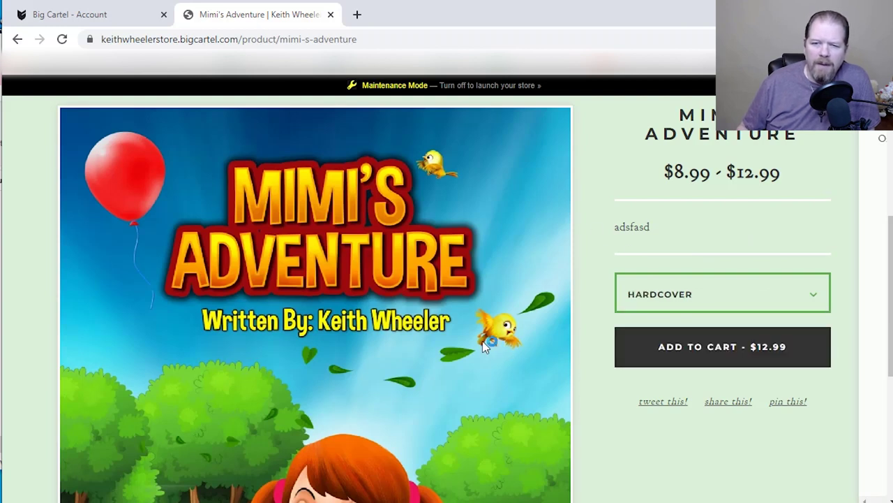
click(748, 368)
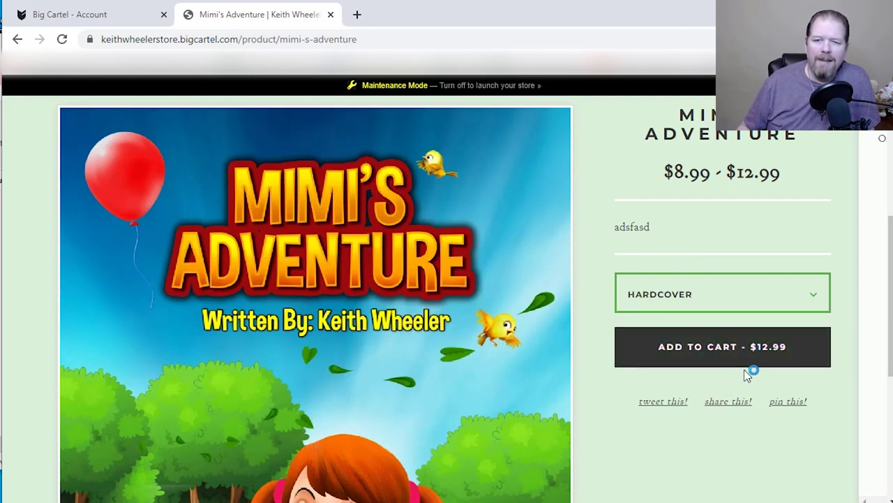